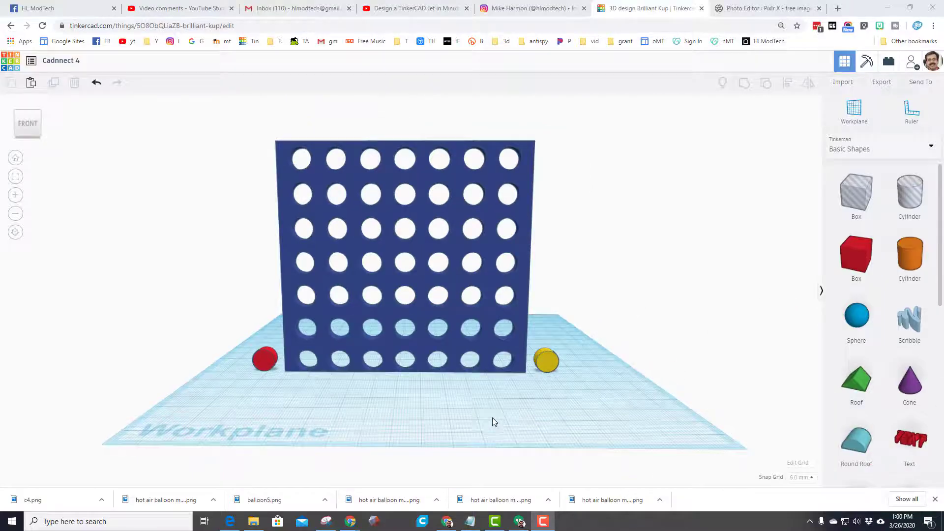
Duplicate the yellow piece and slide the copy into the fourth bottom-row hole, keeping 5.0 mm snap
right_click_drag(462, 415, 436, 418)
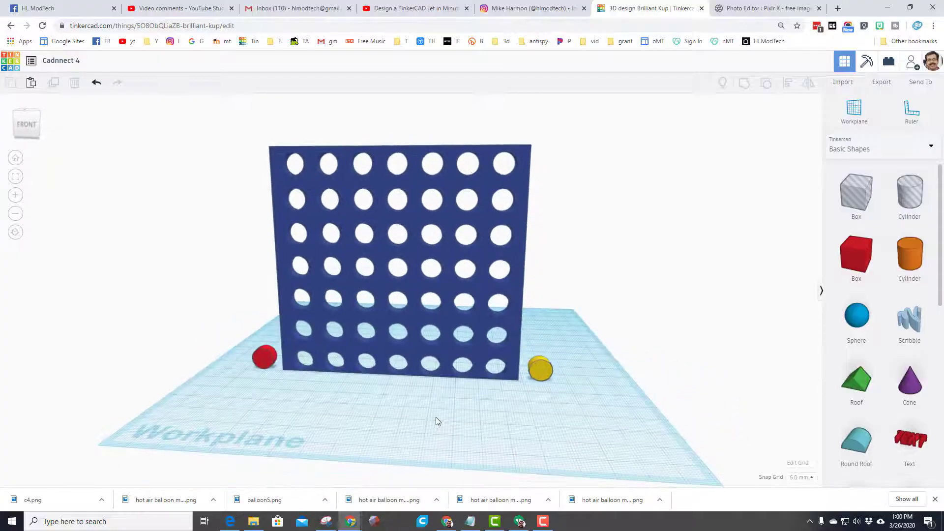
left_click(543, 373)
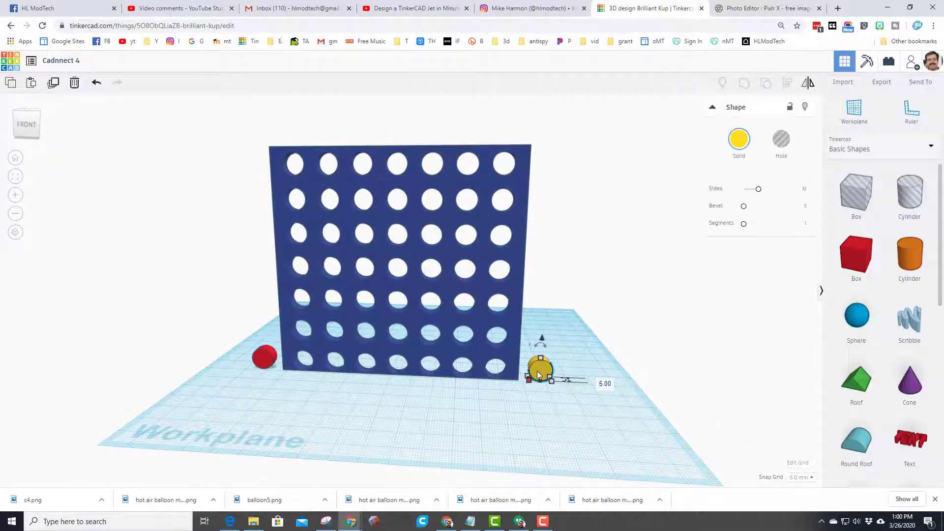
left_click(59, 87)
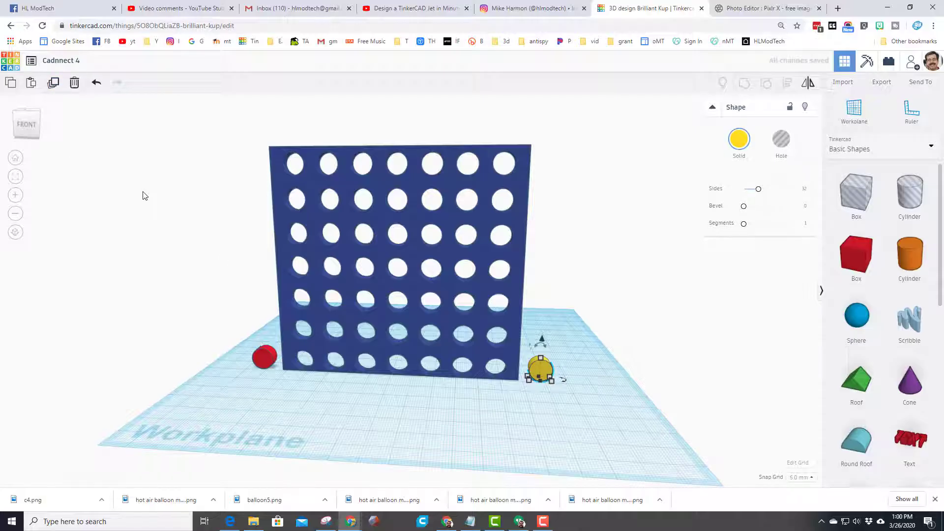
key("Left")
key("Left")
key("Left")
key("Left")
key("Left")
key("Left")
key("Left")
key("Left")
key("Left")
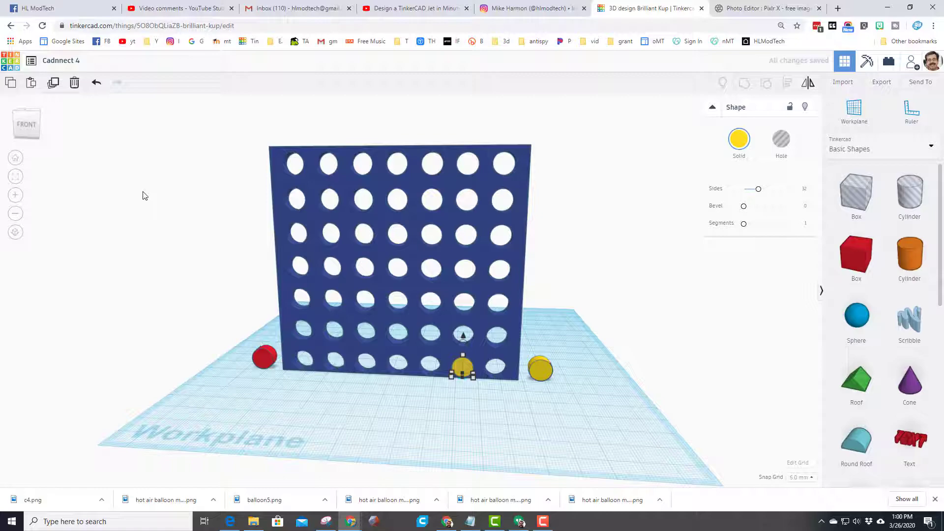
key("Left")
key("Left")
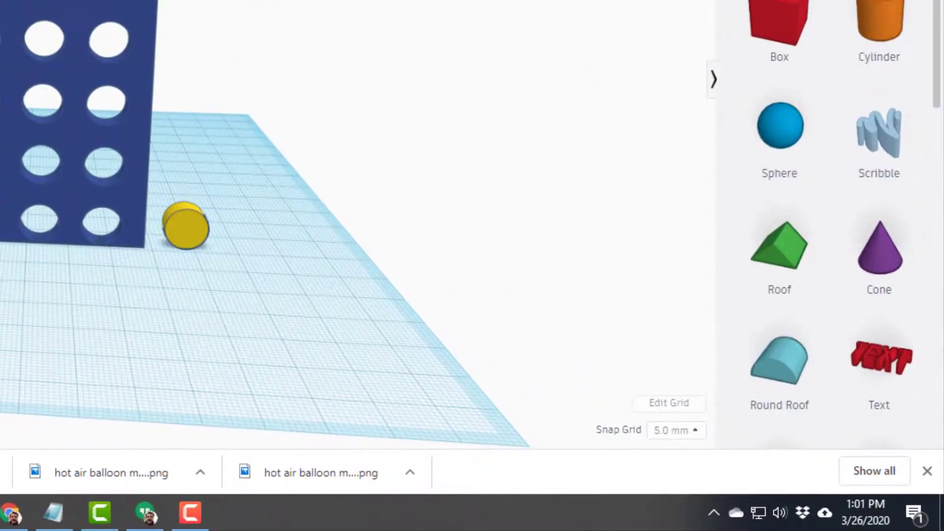
left_click(670, 432)
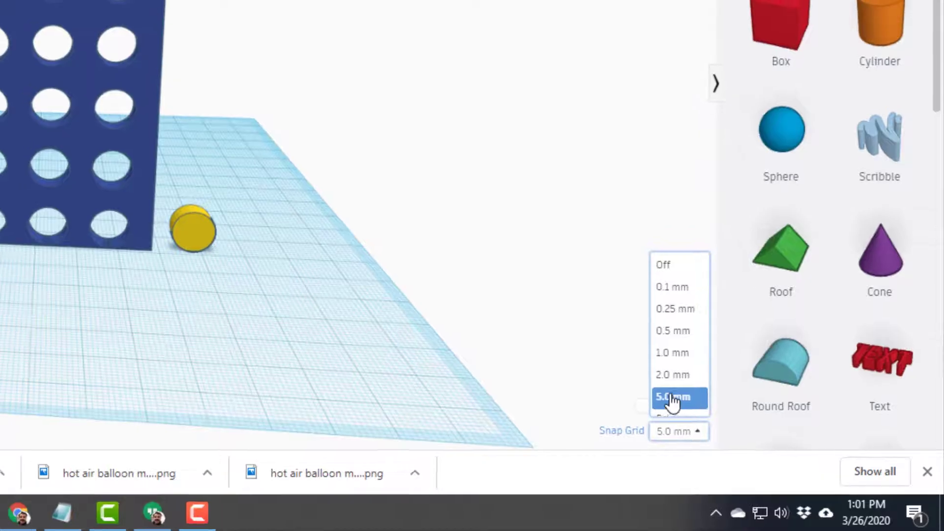
left_click(669, 396)
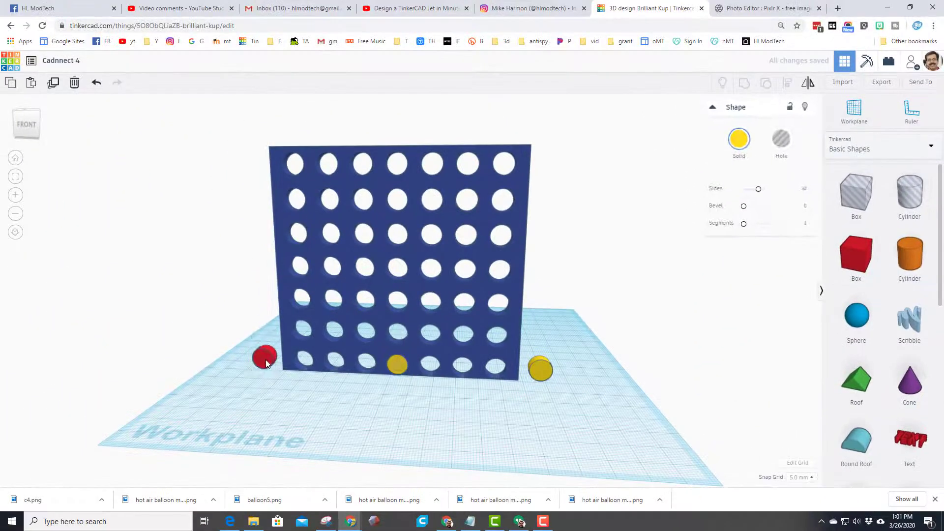
Duplicate the red piece into the third column and raise it one row
left_click(266, 363)
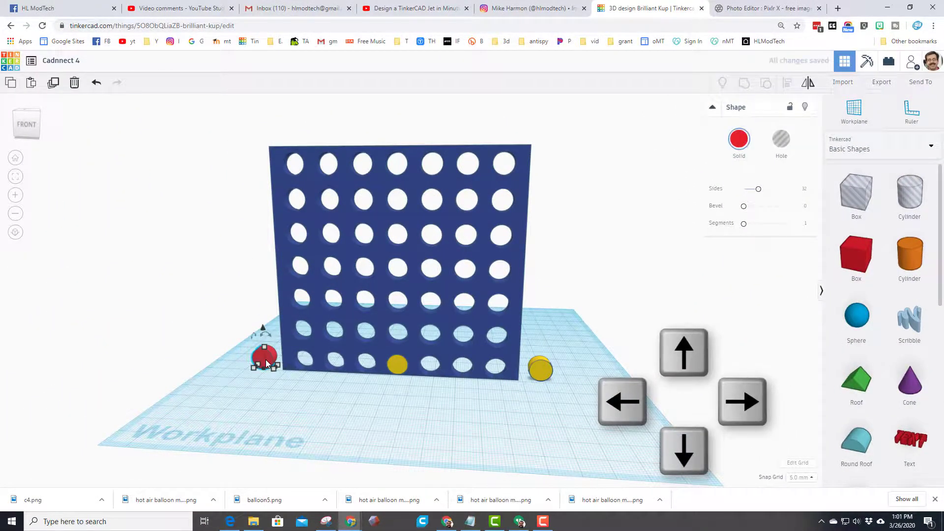
key("ctrl+d")
key("Right")
key("Right")
key("Right")
key("Right")
key("Right")
key("Right")
key("Right")
key("Right")
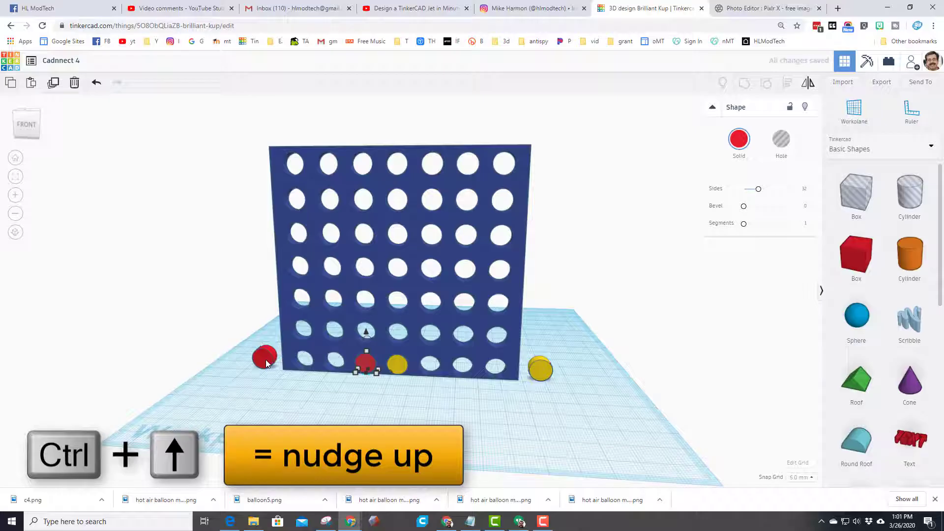
key("ctrl+Up")
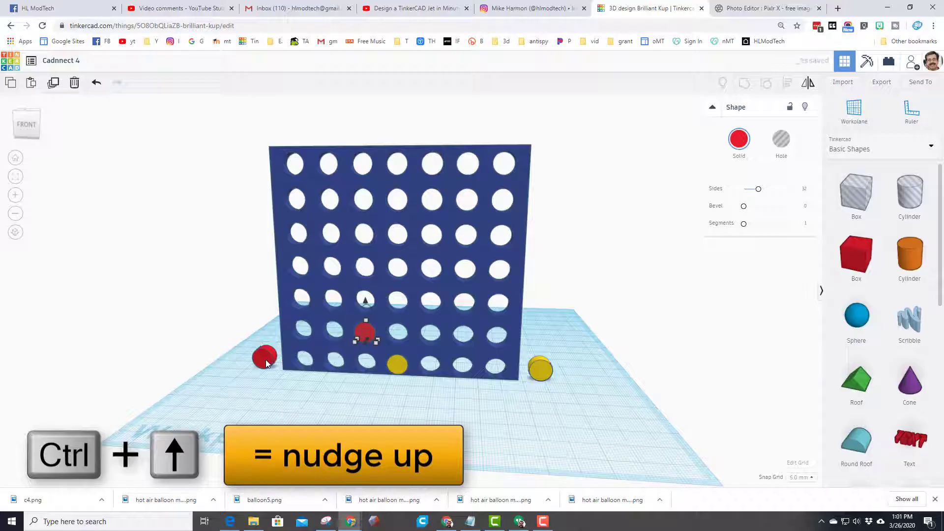
Move the raised red piece back down into the third-column bottom hole
left_click(365, 300)
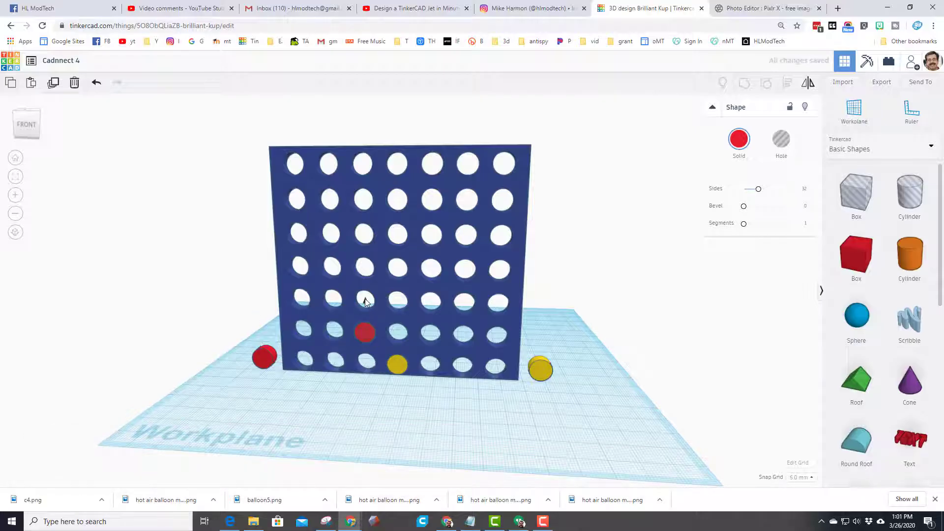
left_click_drag(365, 300, 367, 335)
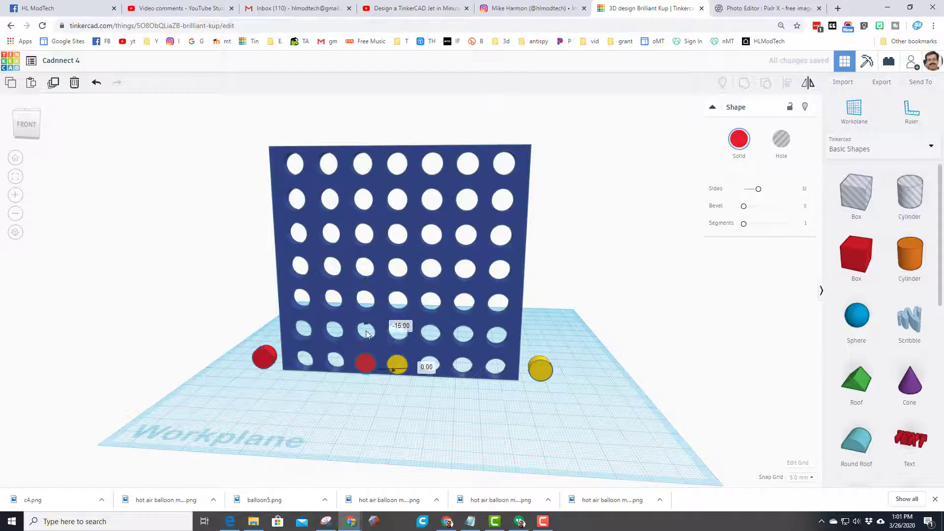
right_click_drag(327, 397, 379, 408)
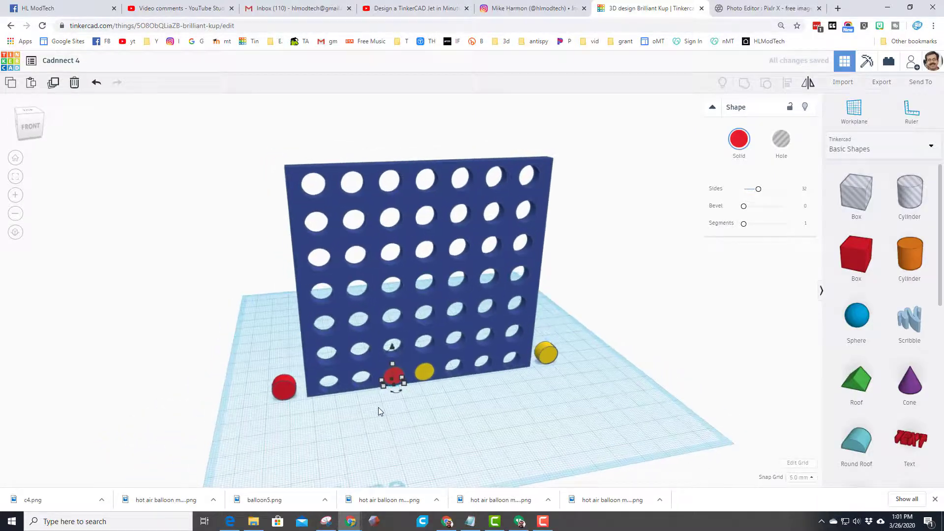
left_click(400, 397)
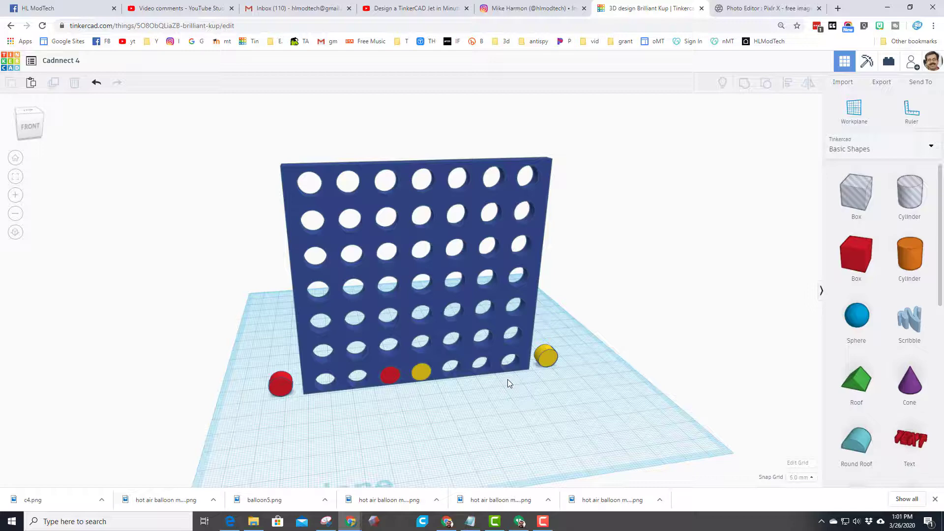
right_click_drag(535, 385, 299, 382)
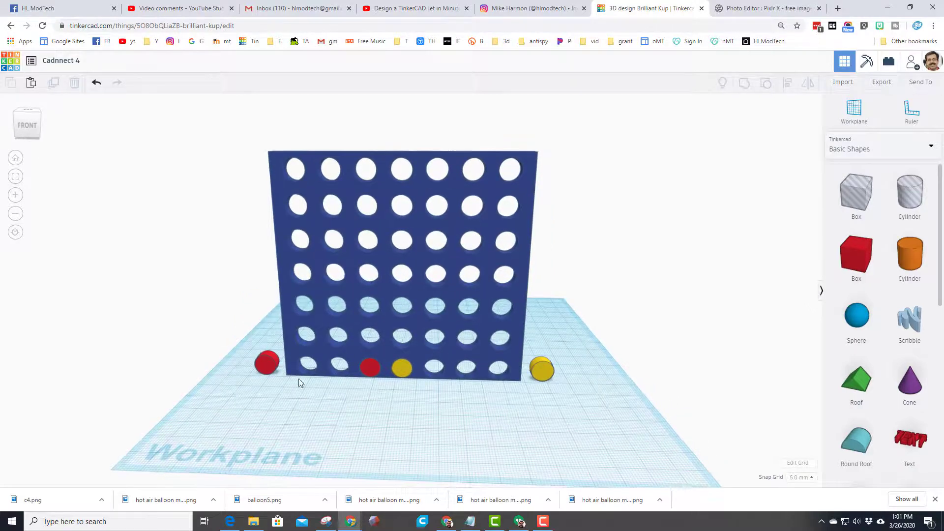
Duplicate the red piece into the fifth bottom hole and drop it to the workplane
left_click(267, 368)
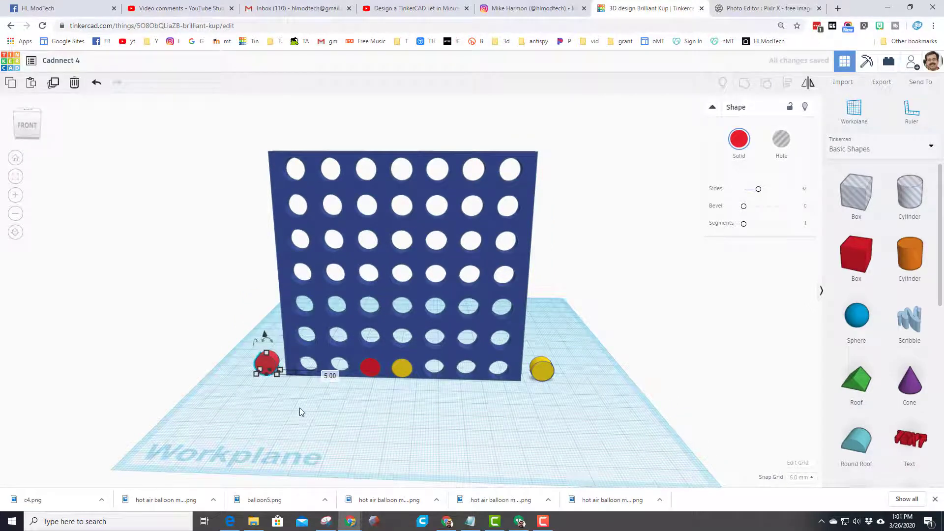
key("ctrl+d")
key("Right")
key("Right")
key("Right")
key("Right")
key("Right")
key("Right")
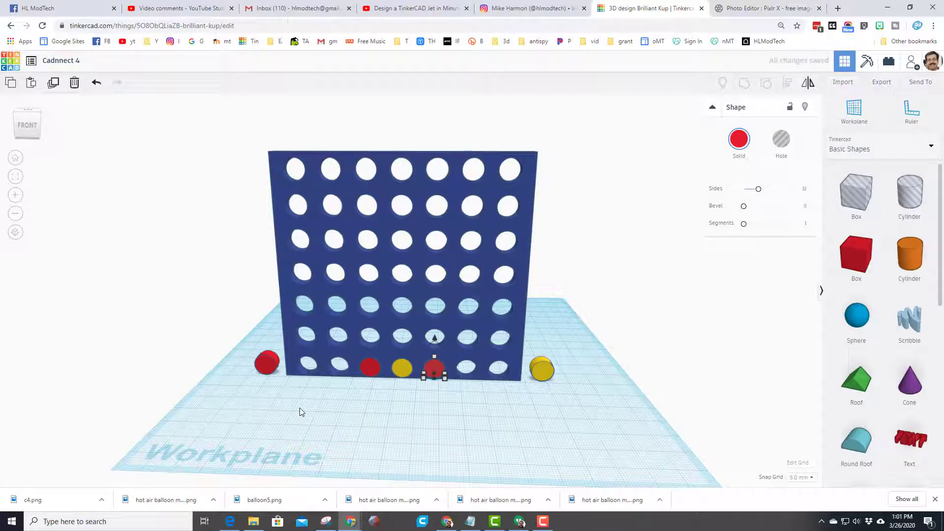
key("ctrl+Up")
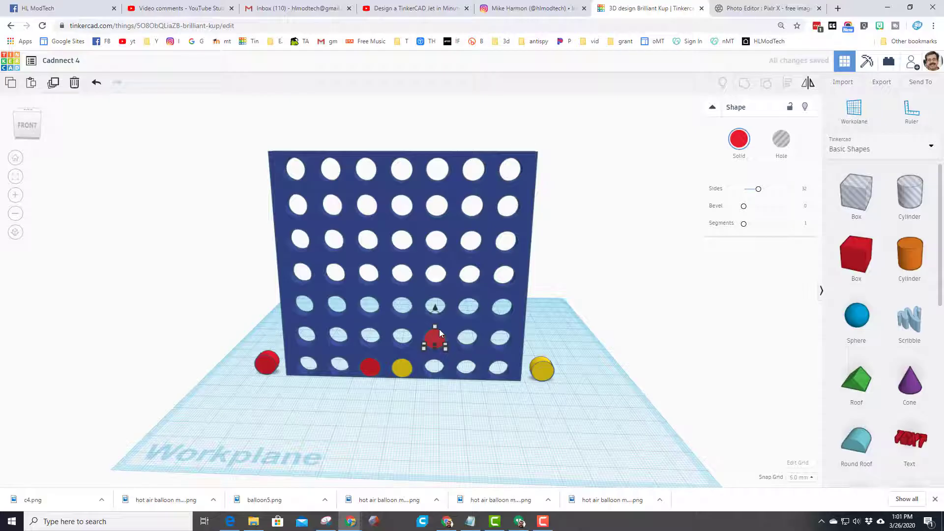
key("d")
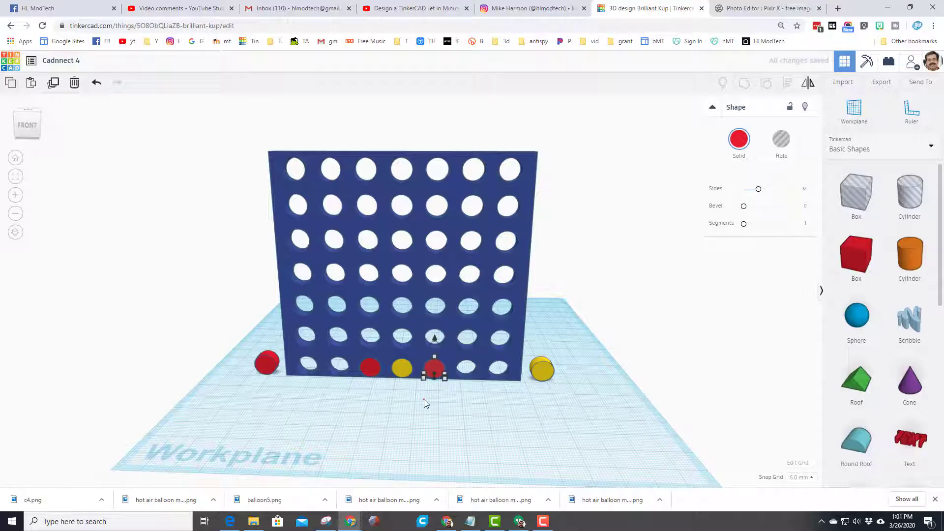
left_click(329, 406)
mouse_move(328, 406)
right_mouse_down()
mouse_move(499, 399)
mouse_move(340, 408)
right_mouse_up()
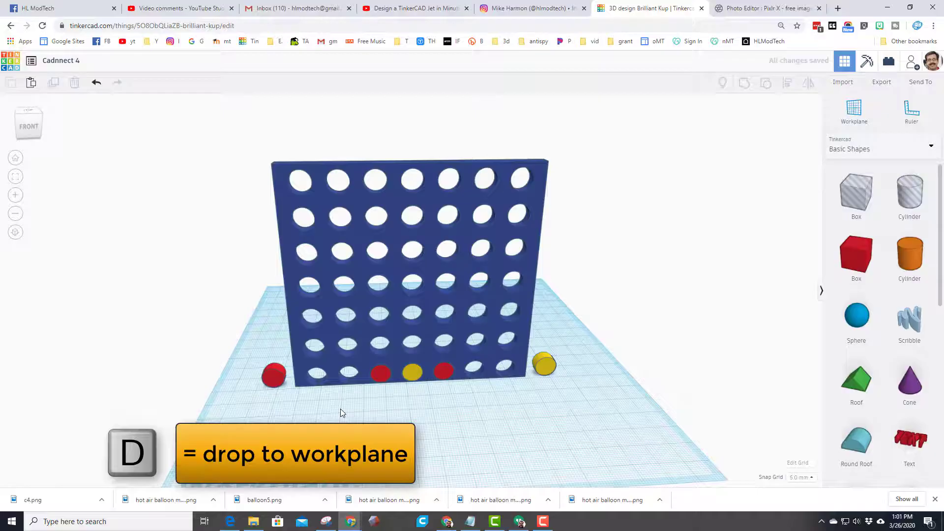
Duplicate the yellow piece into the sixth bottom hole
left_click(546, 367)
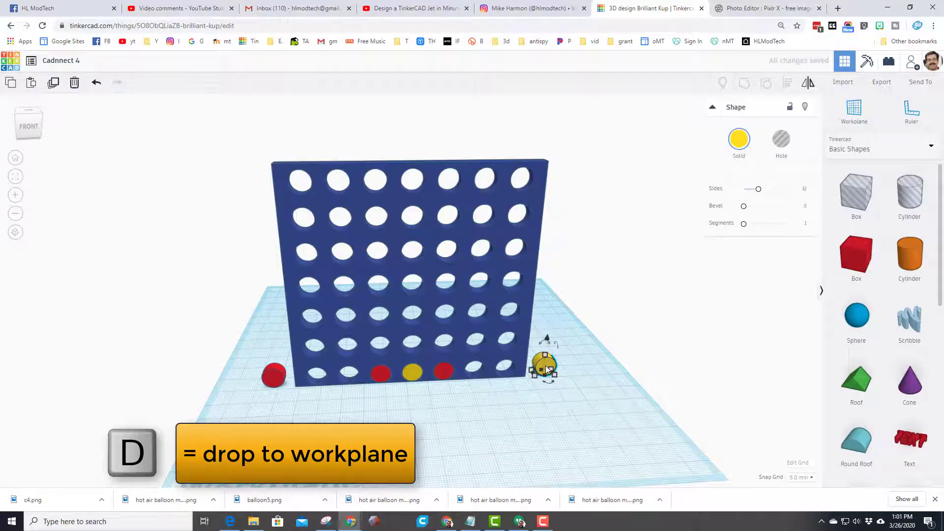
key("ctrl+d")
key("Left")
key("Left")
key("Left")
key("Left")
key("Left")
key("Left")
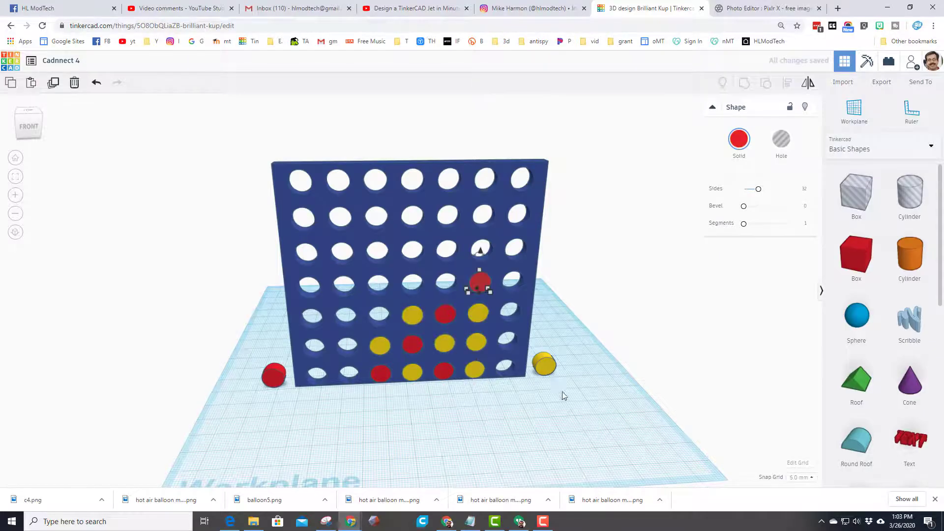
right_click_drag(563, 396, 498, 379)
Hide the blue board to expose the placed pieces
left_click(450, 273)
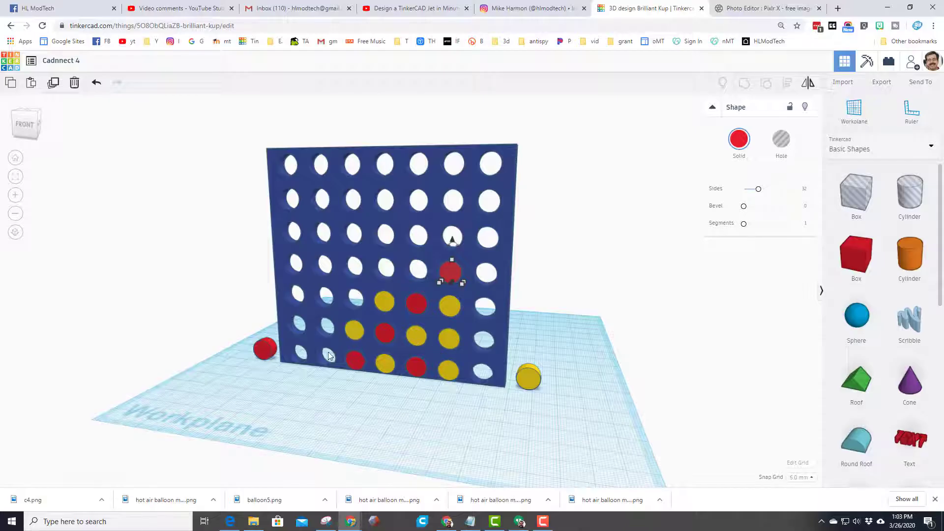
right_click_drag(344, 403, 363, 409)
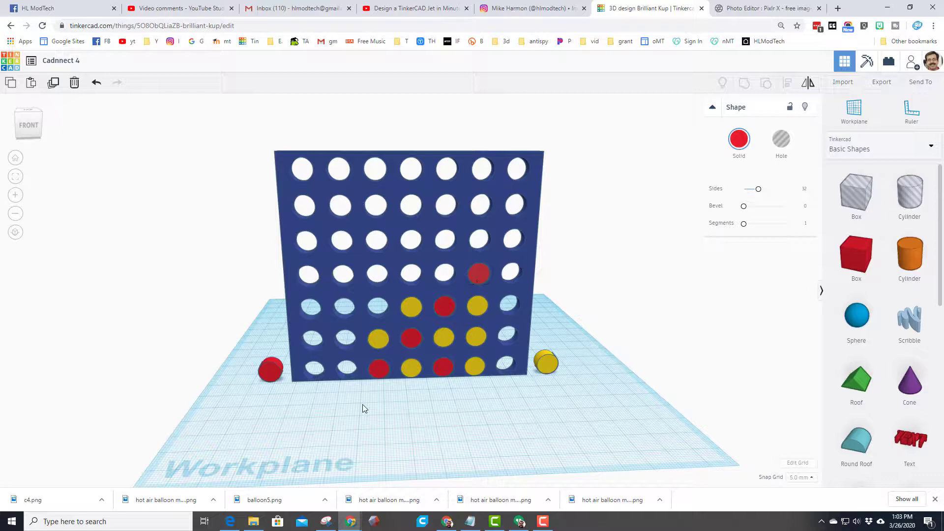
left_click(393, 227)
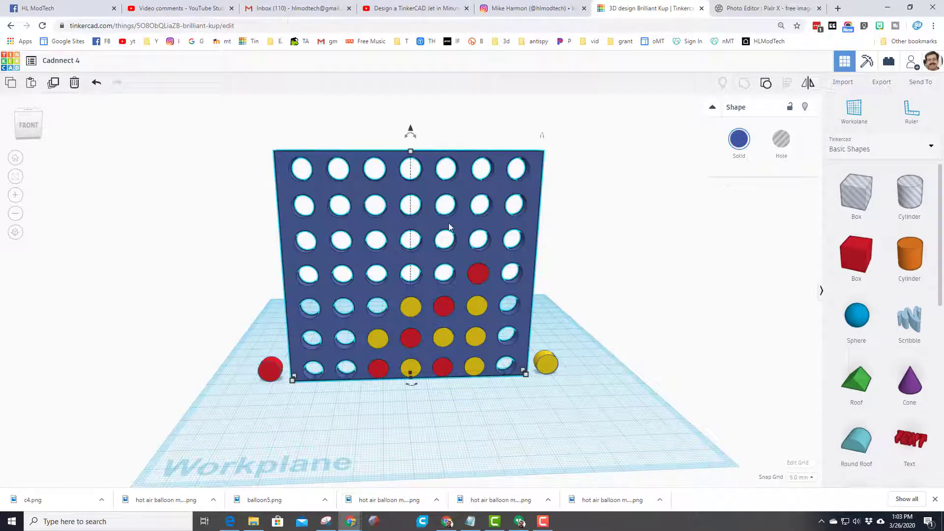
left_click(806, 109)
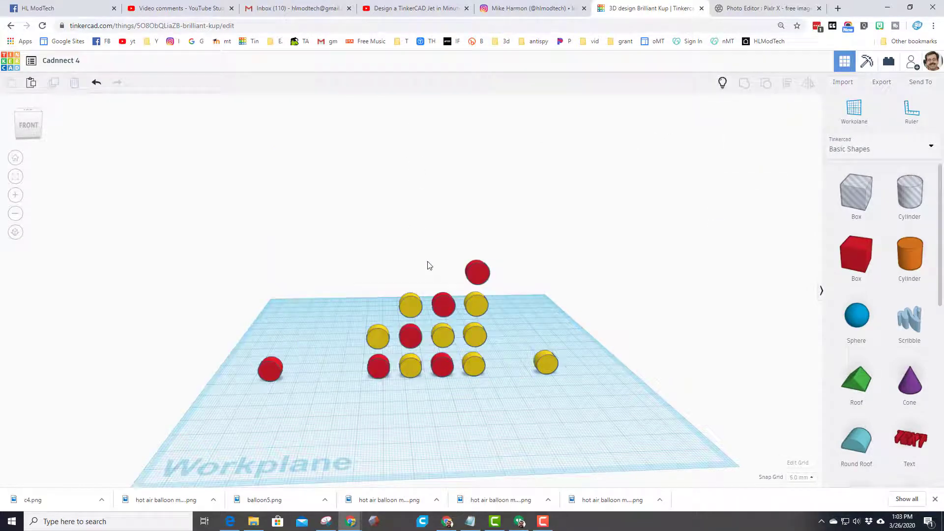
Delete all placed red and yellow pieces, then show the board again
left_click_drag(371, 229, 500, 402)
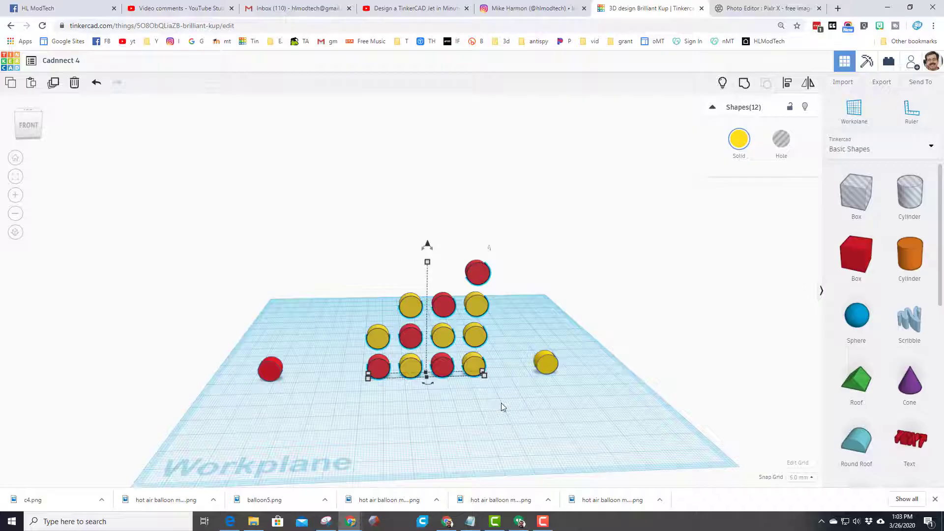
key("Delete")
left_click(722, 83)
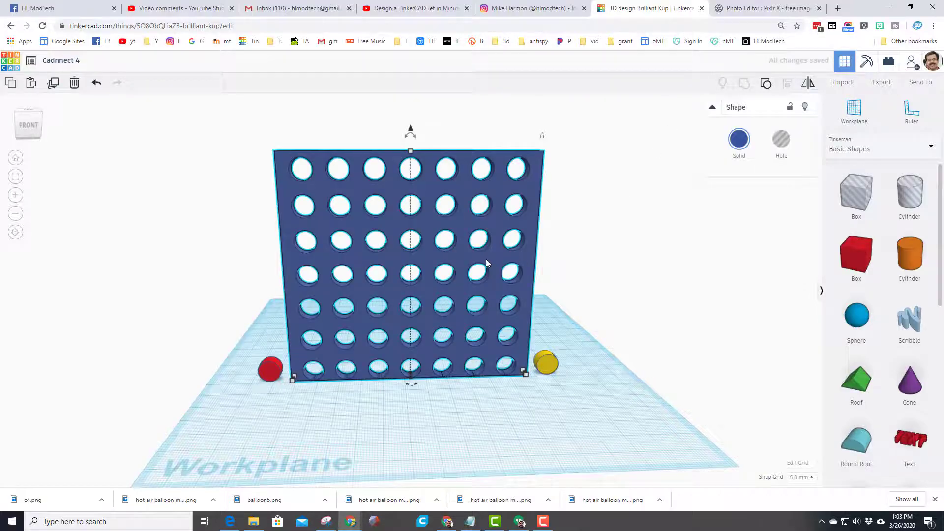
right_click_drag(628, 266, 590, 287)
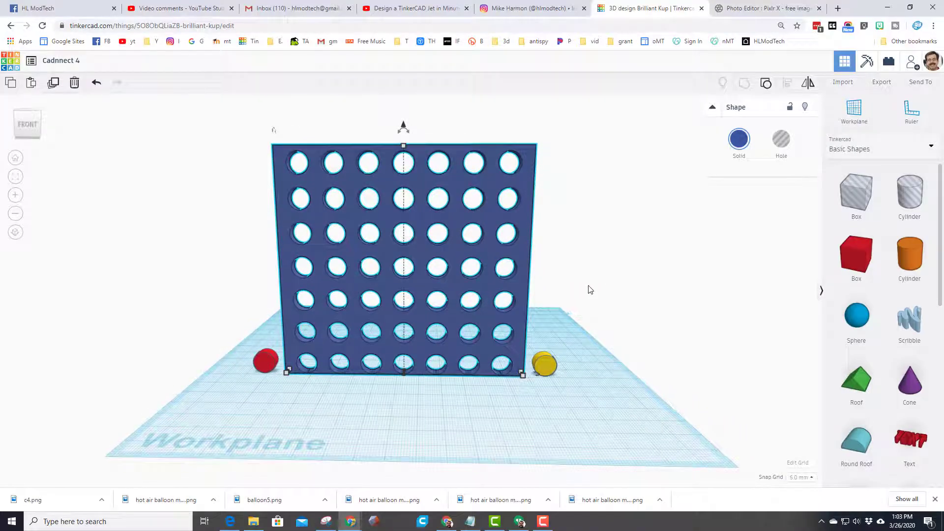
Place a box in front of the board sized 110 wide, 5 deep and 102 tall
left_click(590, 289)
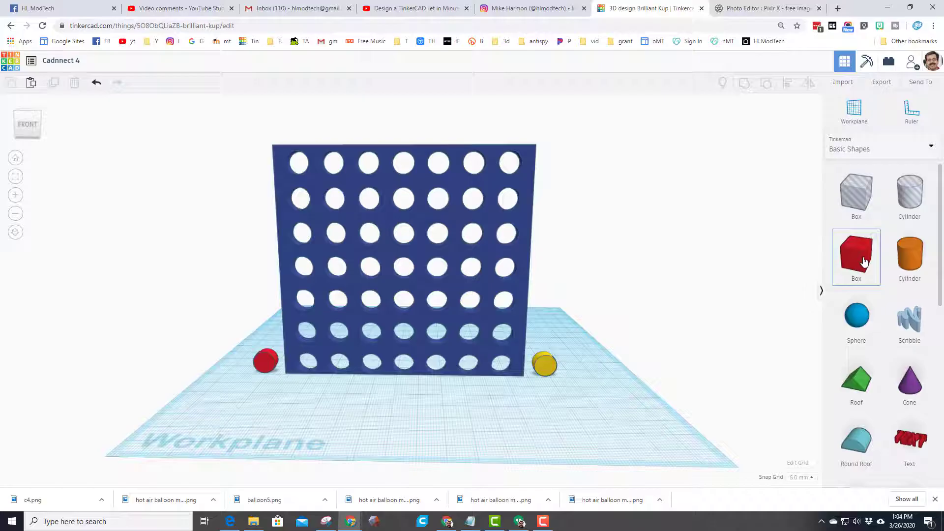
left_click_drag(857, 253, 344, 417)
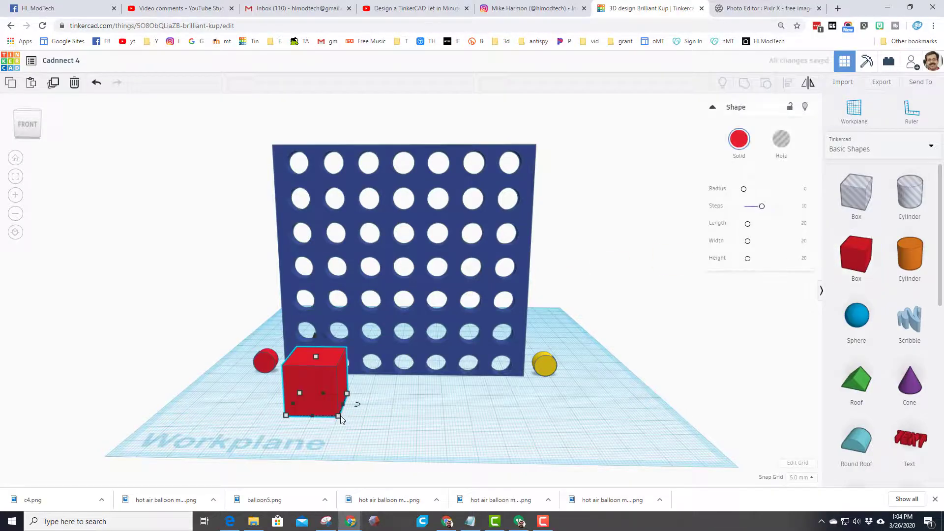
mouse_move(341, 415)
left_click(298, 445)
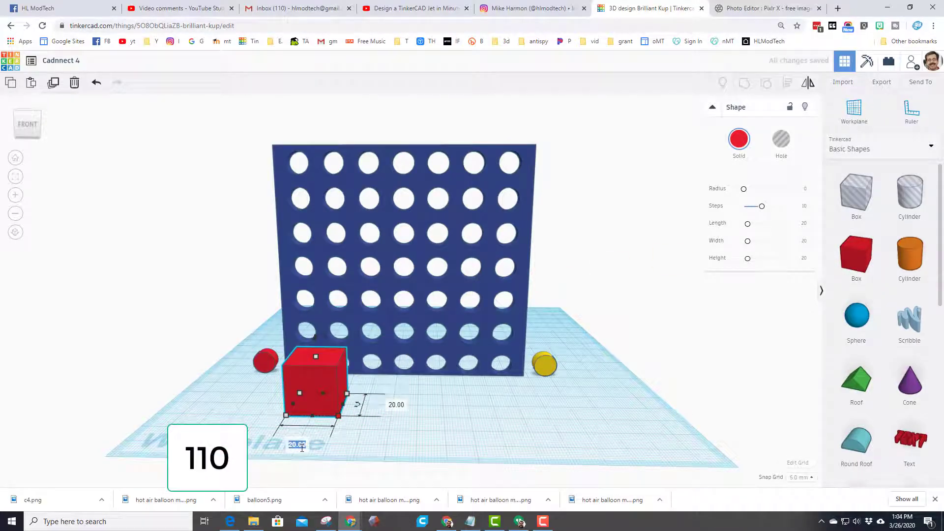
type("110")
key("Return")
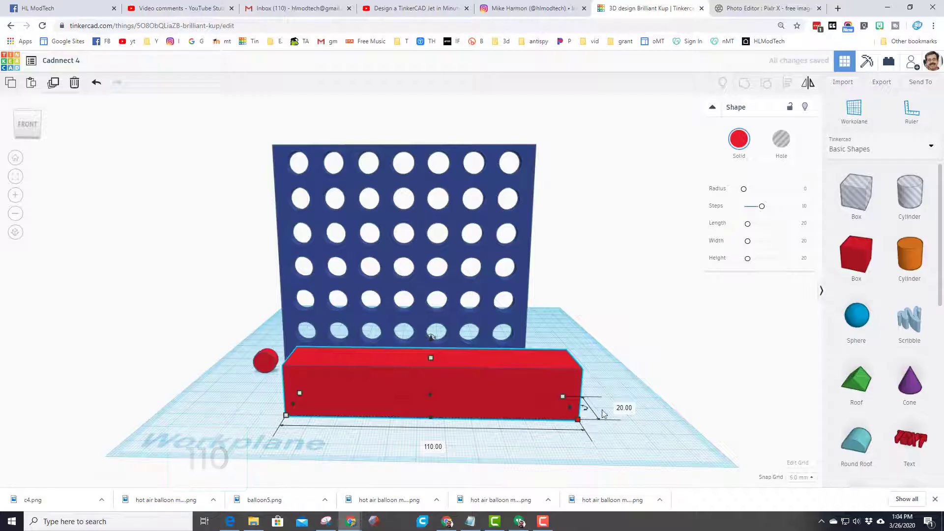
left_click(623, 408)
type("5")
key("Return")
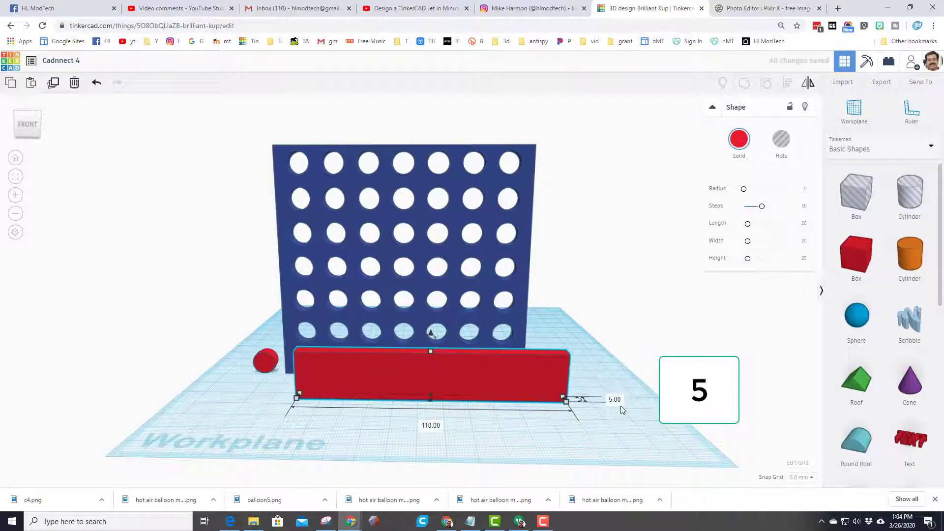
mouse_move(431, 352)
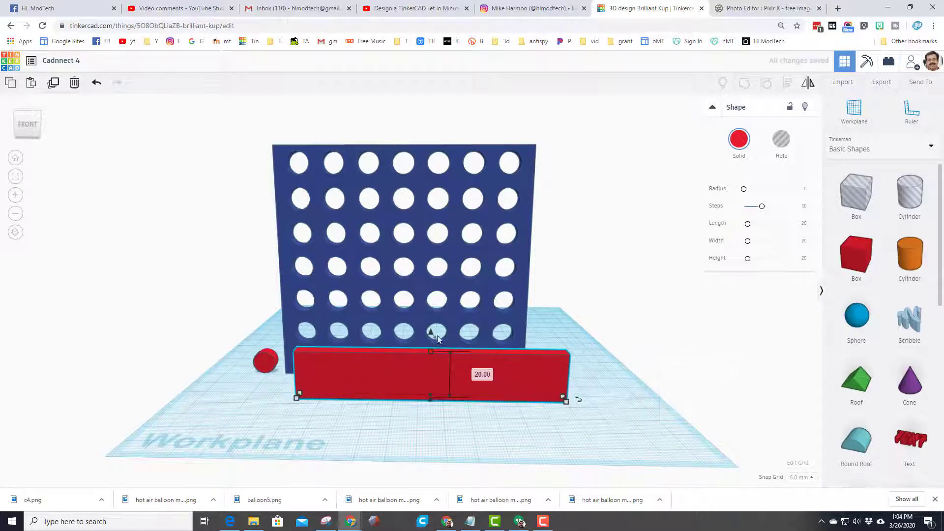
left_click(485, 372)
type("102")
key("Return")
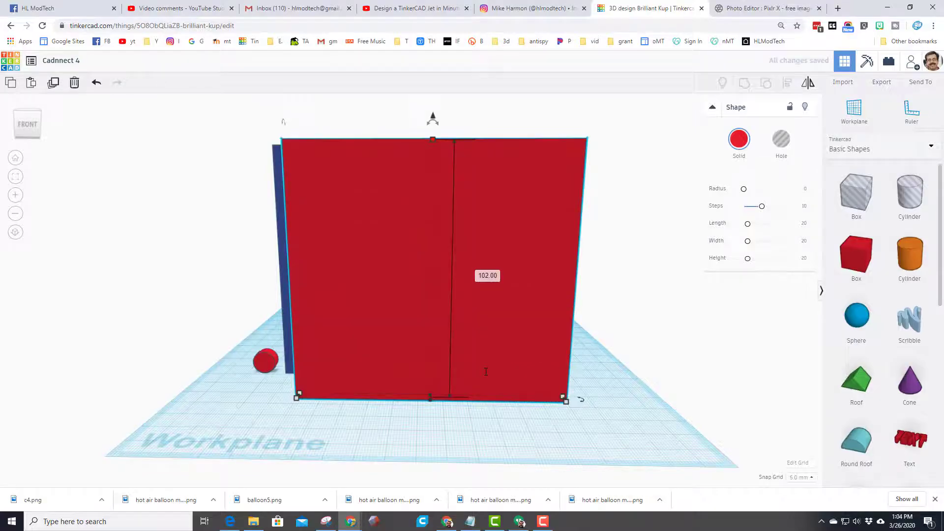
right_click_drag(391, 362, 492, 374)
Colour the slab blue from the Solid colour palette
left_click(739, 139)
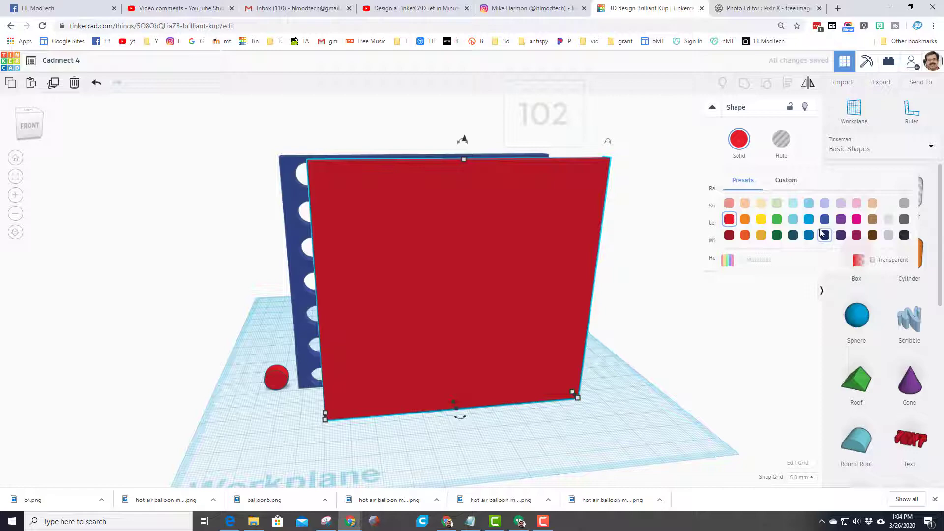
left_click(826, 220)
right_click_drag(574, 321, 470, 347)
left_click(743, 367)
right_click_drag(743, 367, 644, 401)
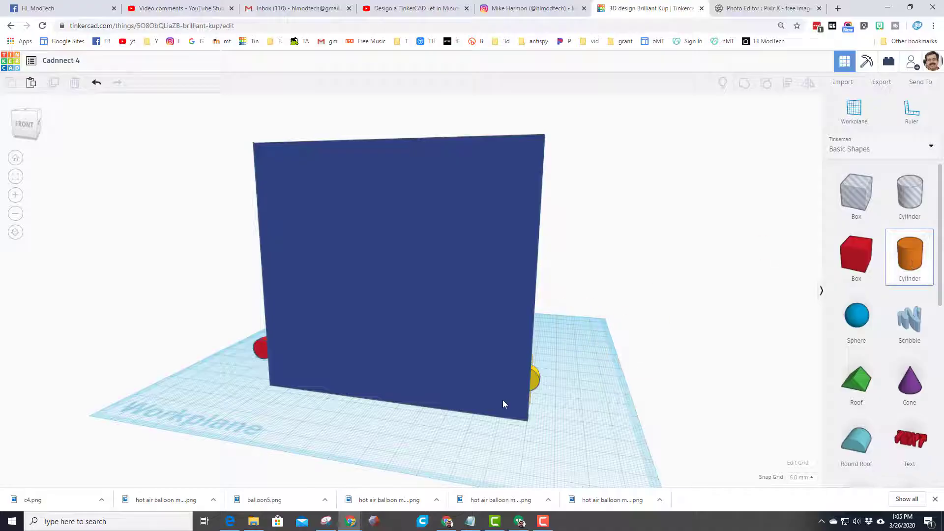
Add a cylinder in front of the blue slab sized 10 × 10 mm and 5 mm tall
left_click(446, 447)
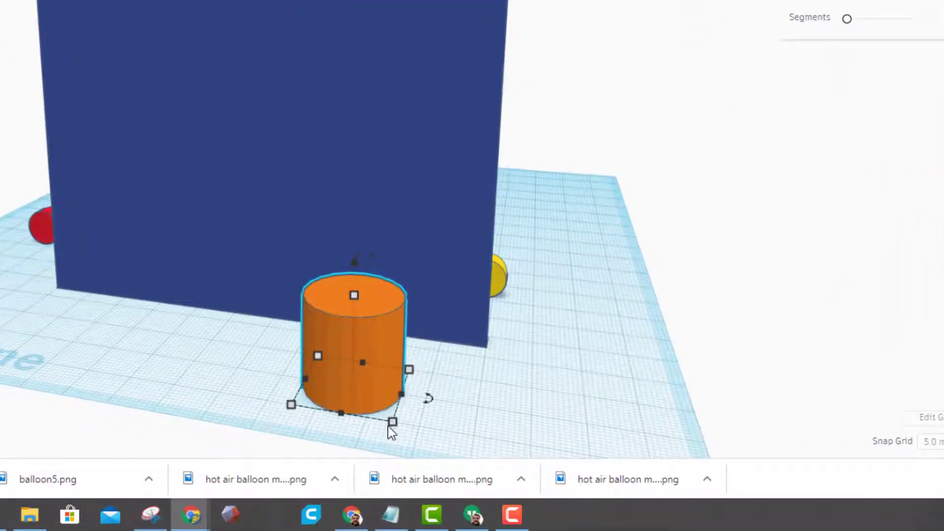
mouse_move(392, 424)
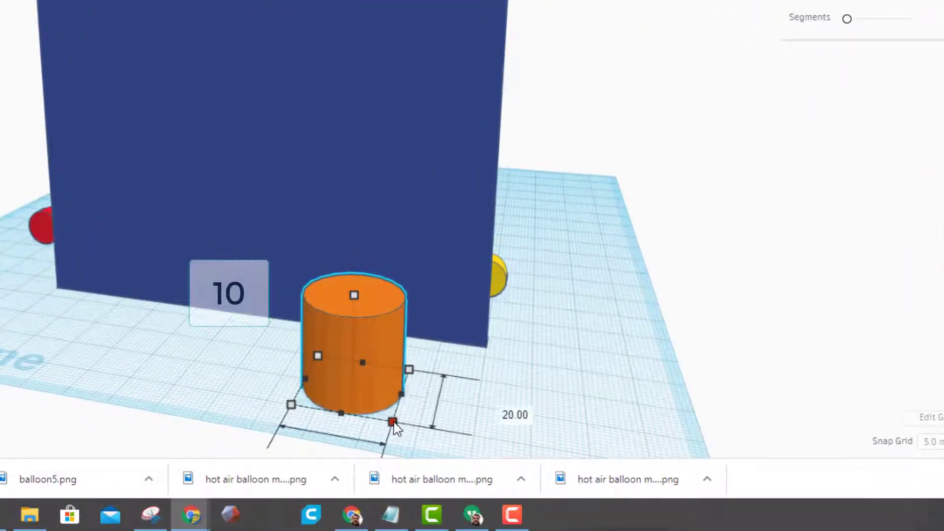
scroll(422, 415, "down", 3)
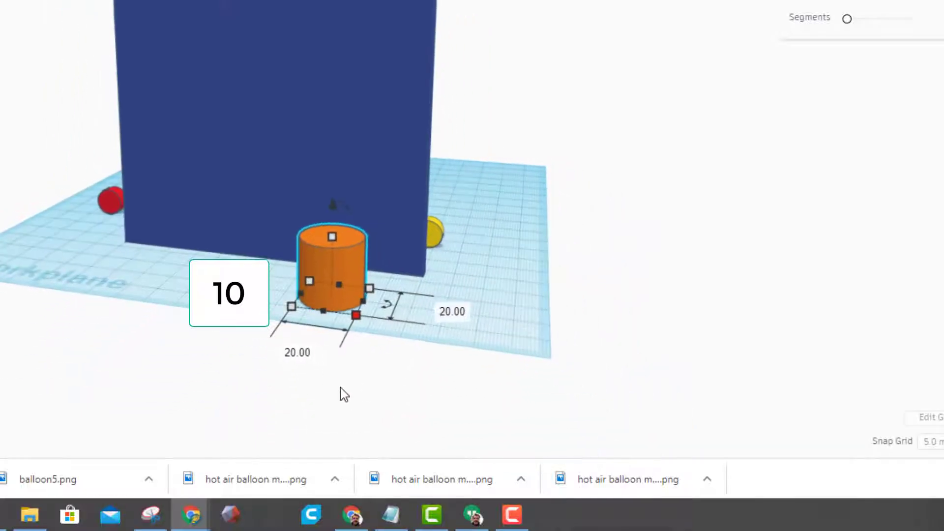
left_click(293, 358)
type("10")
key("Return")
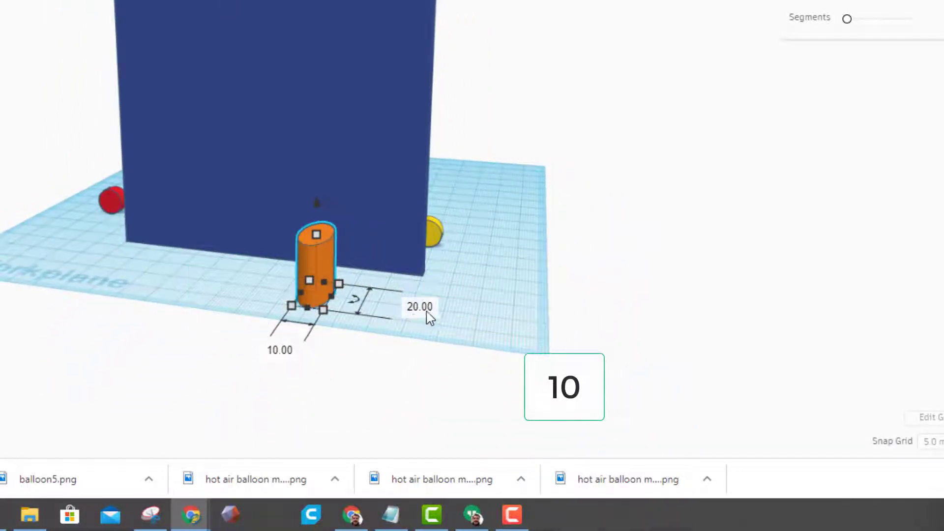
left_click(426, 310)
type("10")
key("Return")
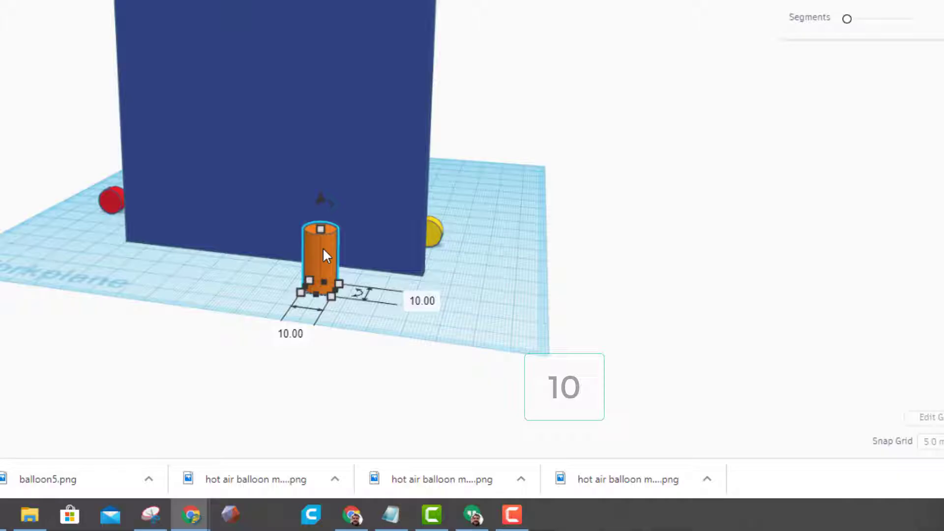
left_click(406, 258)
type("5")
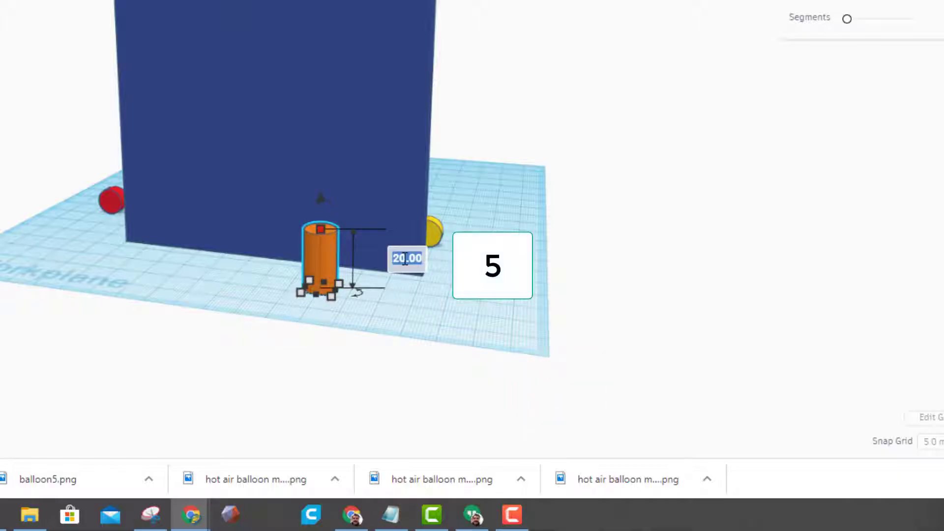
key("Return")
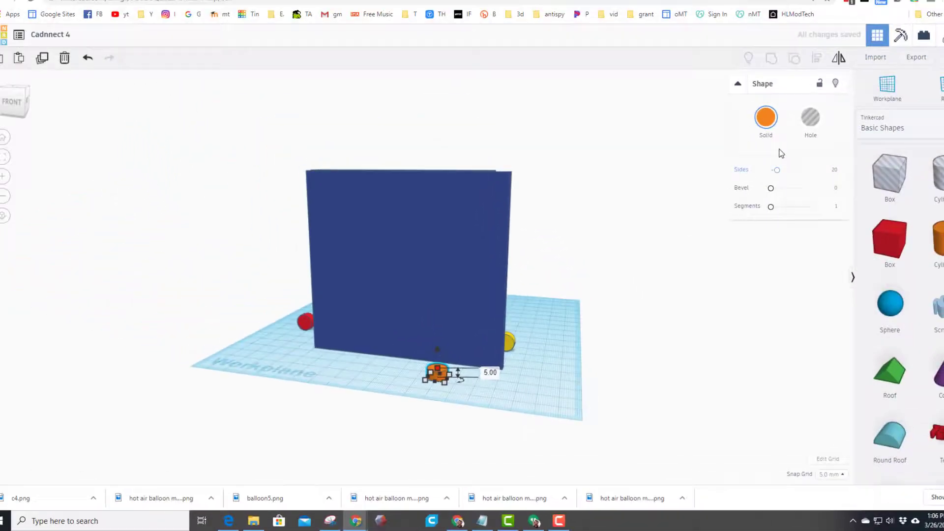
Make the small cylinder a hole and rotate it 90° onto its side
key("h")
right_click_drag(486, 391, 456, 317)
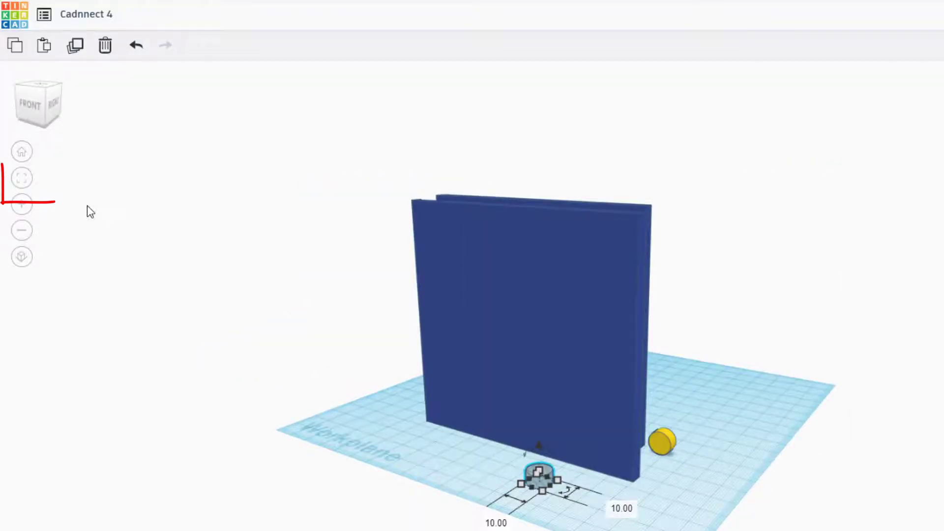
left_click(22, 179)
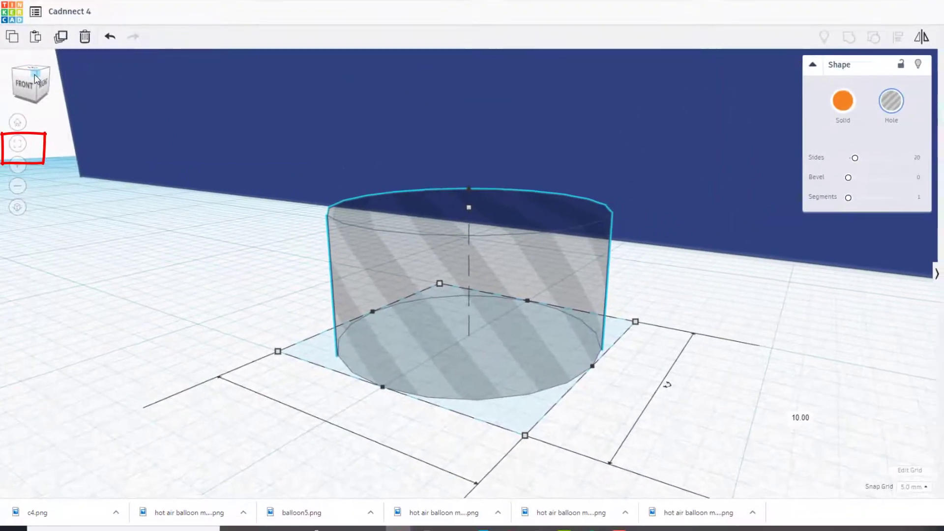
left_click_drag(368, 157, 347, 244)
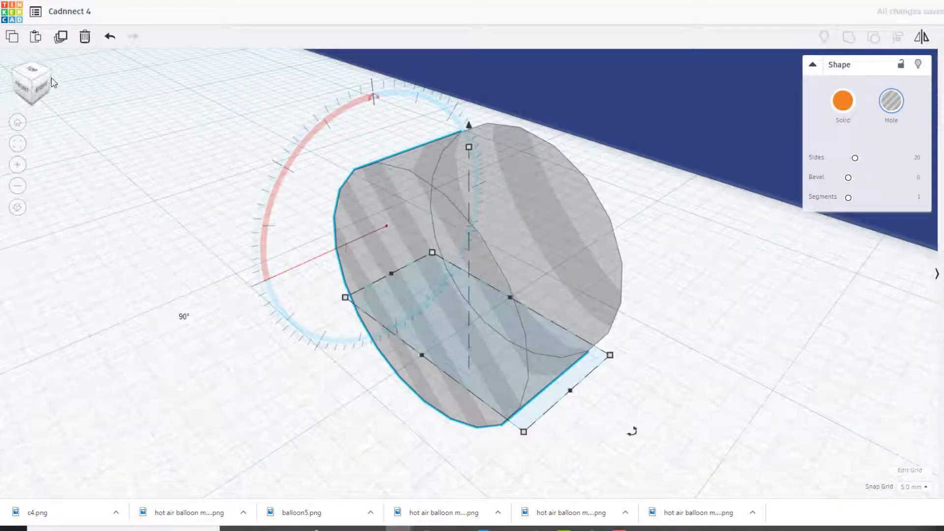
left_click(18, 123)
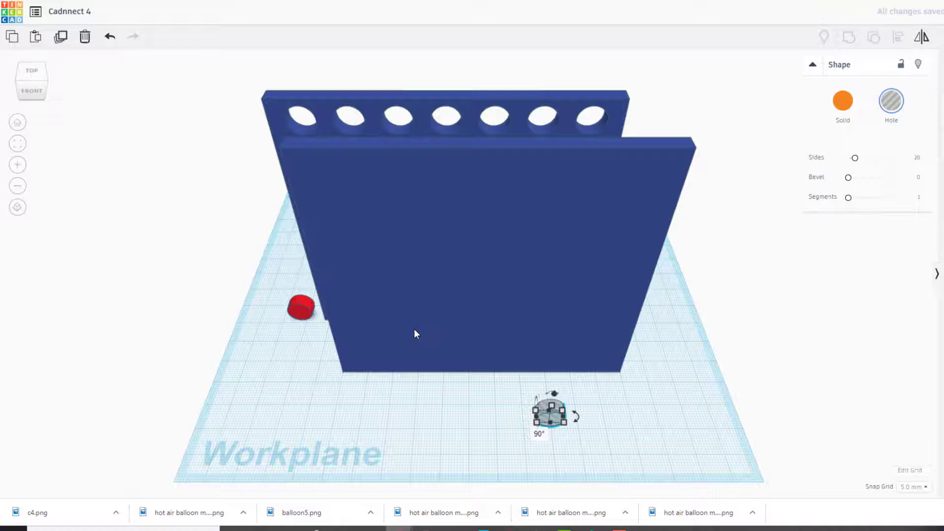
Align the hole cylinder to the slab's lower right corner, flush with its bottom edge
left_click_drag(671, 364, 541, 448)
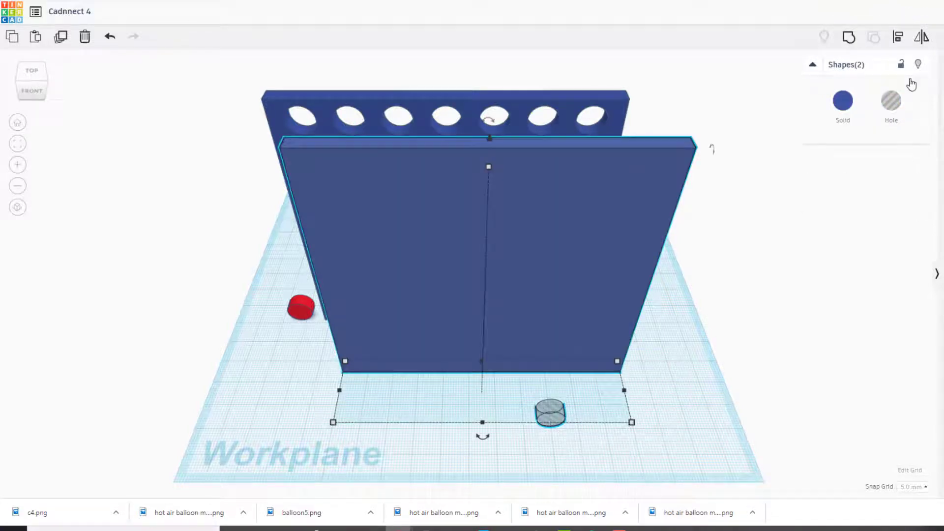
left_click(898, 39)
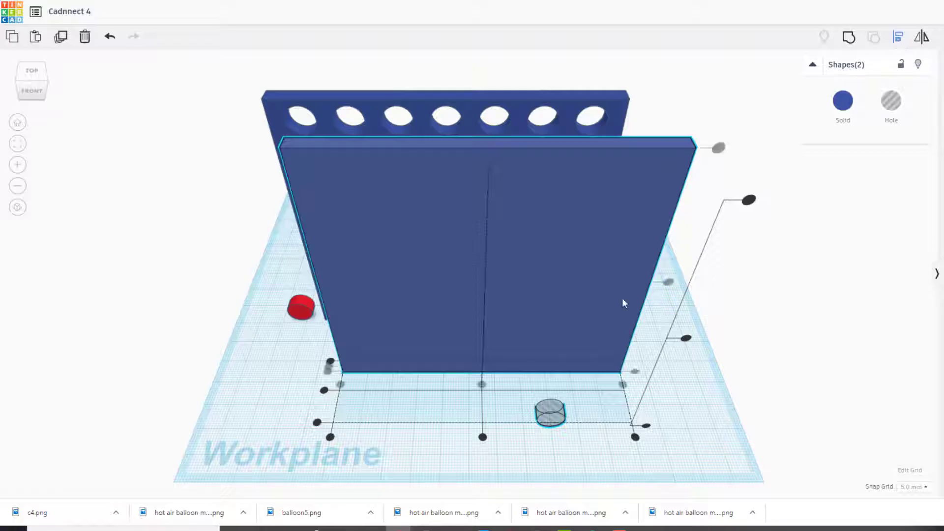
left_click(622, 385)
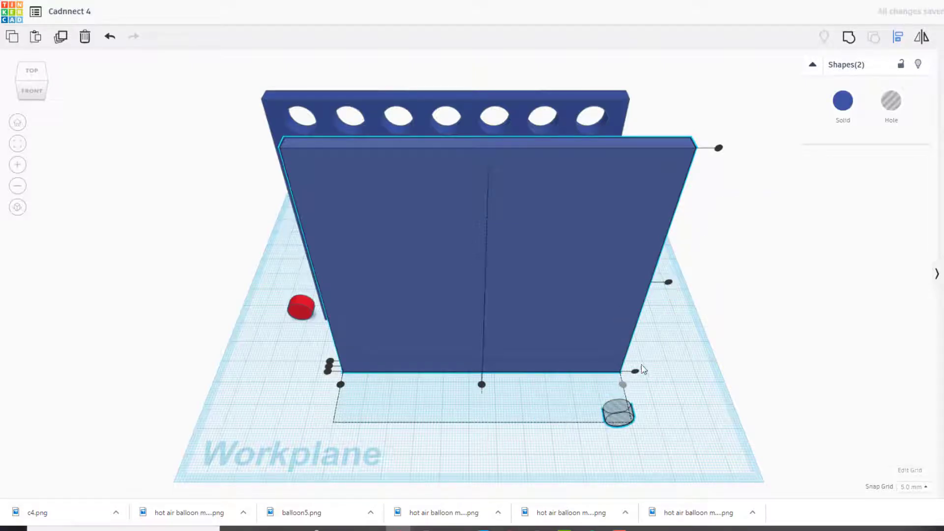
left_click(332, 368)
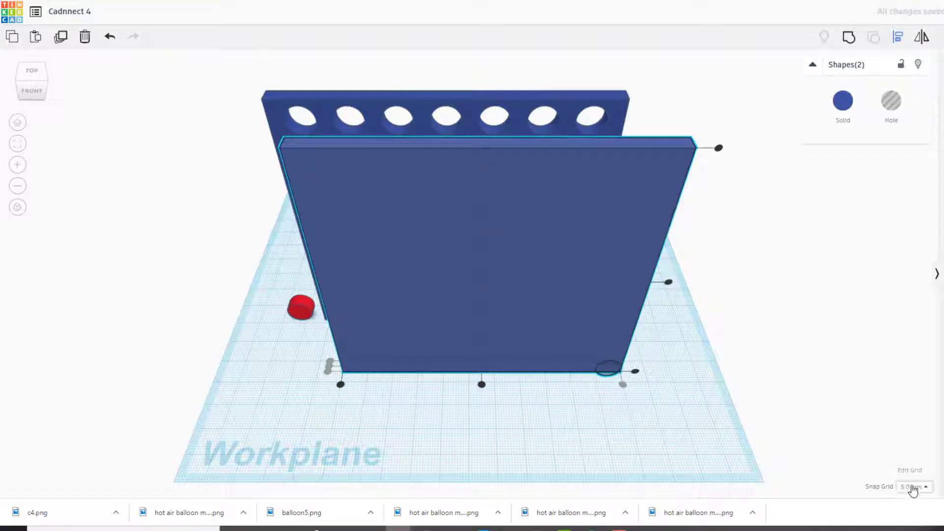
left_click(913, 488)
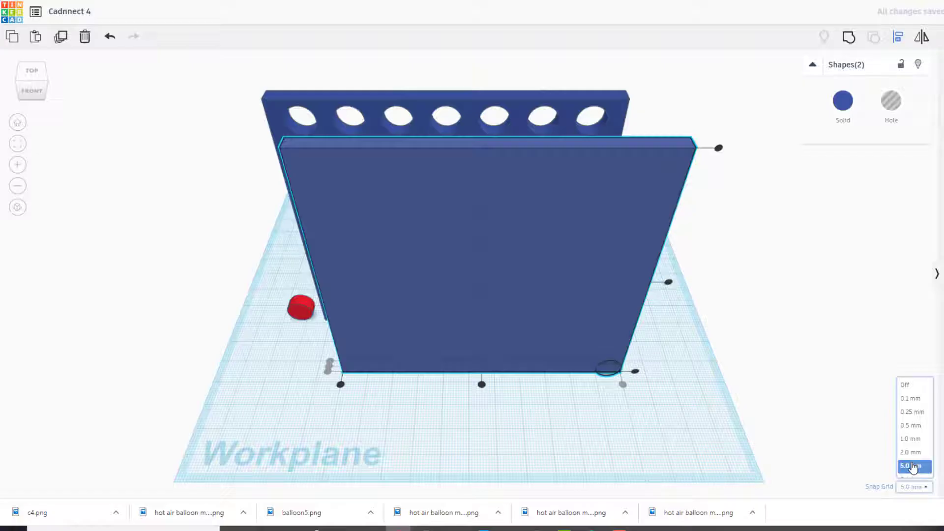
left_click(911, 466)
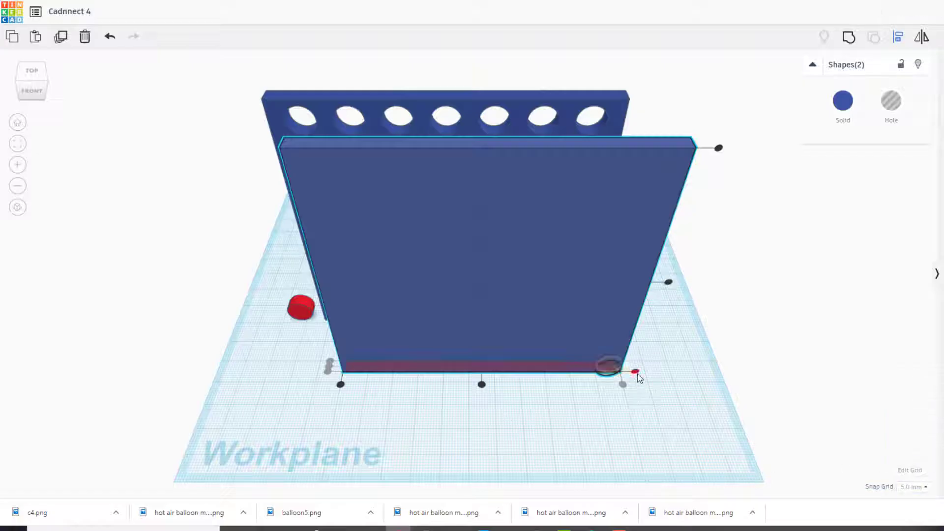
left_click(636, 373)
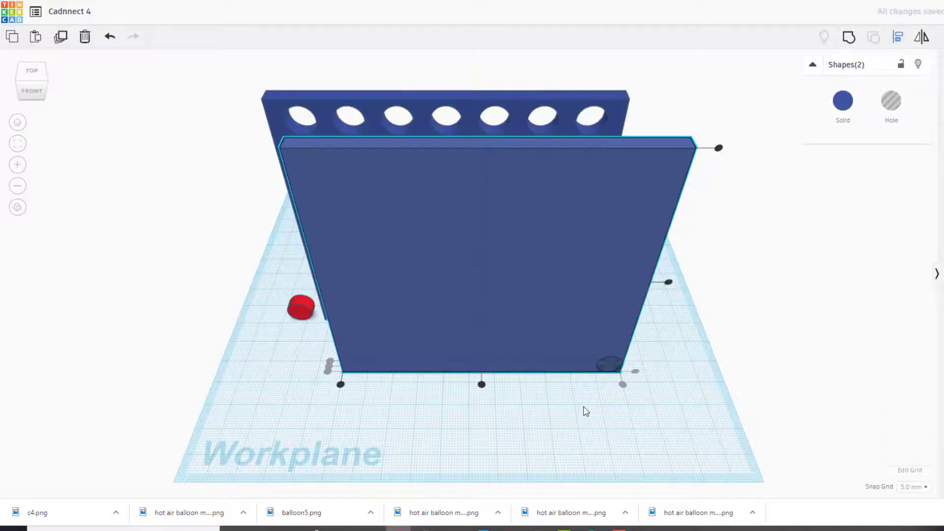
left_click(586, 411)
Select the blue front slab on its own
scroll(628, 383, "up", 5)
left_click(657, 392)
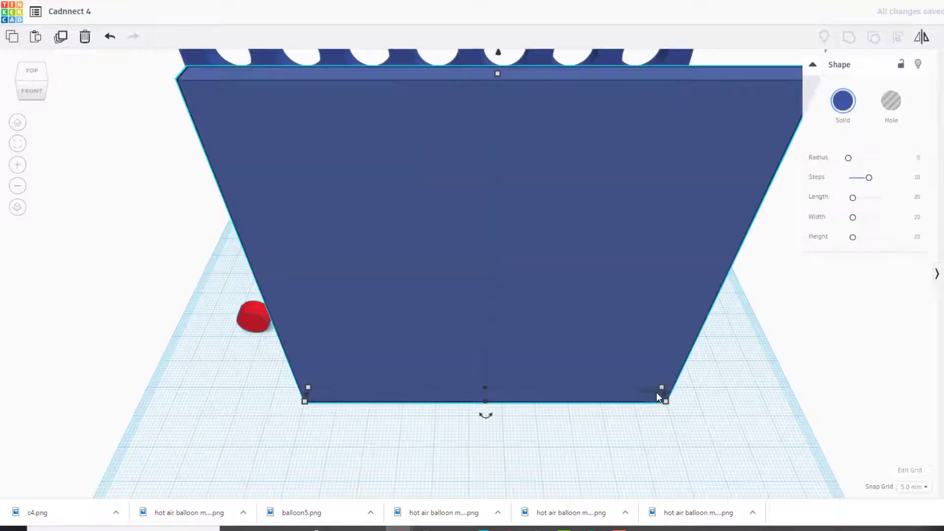
left_click(726, 411)
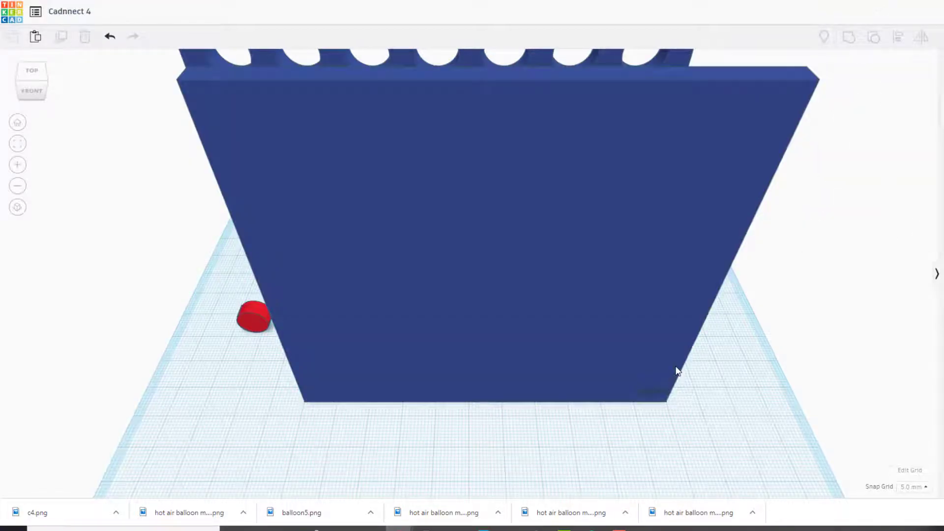
left_click(664, 396)
Hide the front slab, shift the hole cylinder slightly left, then show the slab again
left_click(670, 397)
left_click(638, 363)
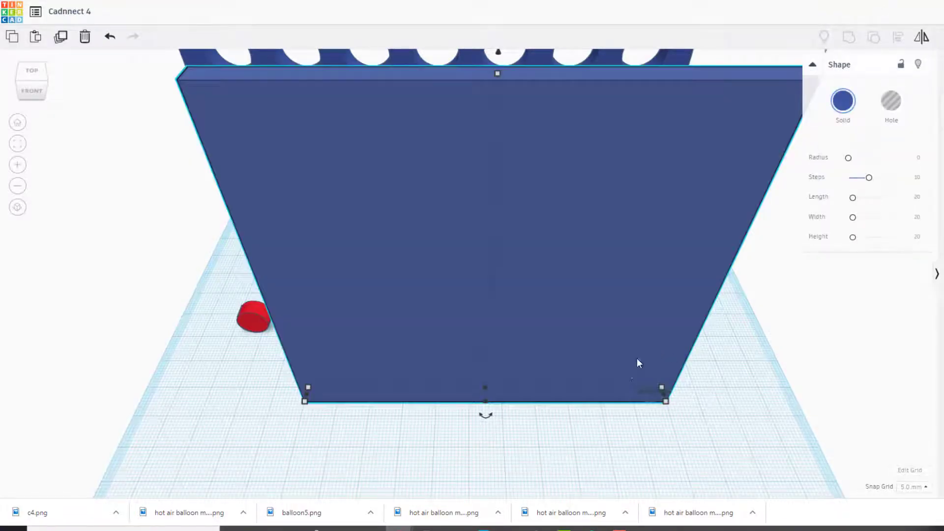
left_click(918, 64)
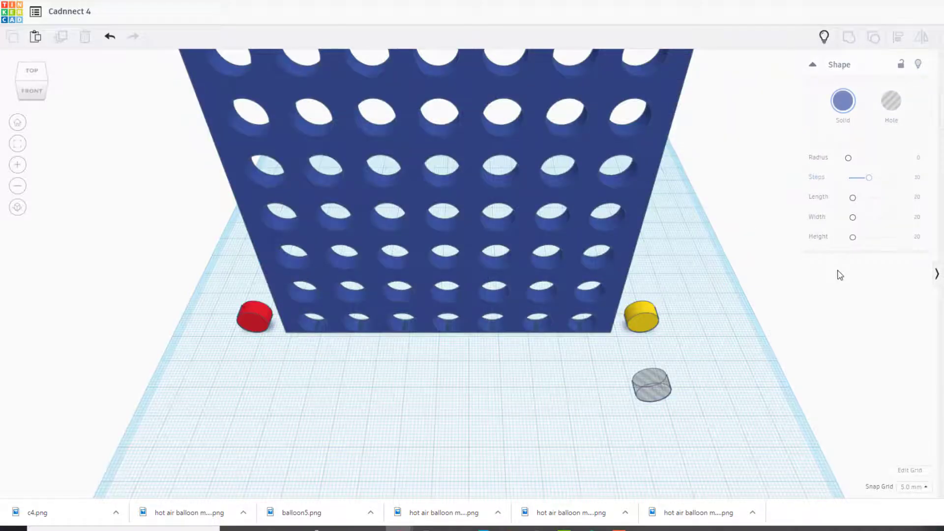
left_click(653, 400)
left_click_drag(653, 400, 636, 399)
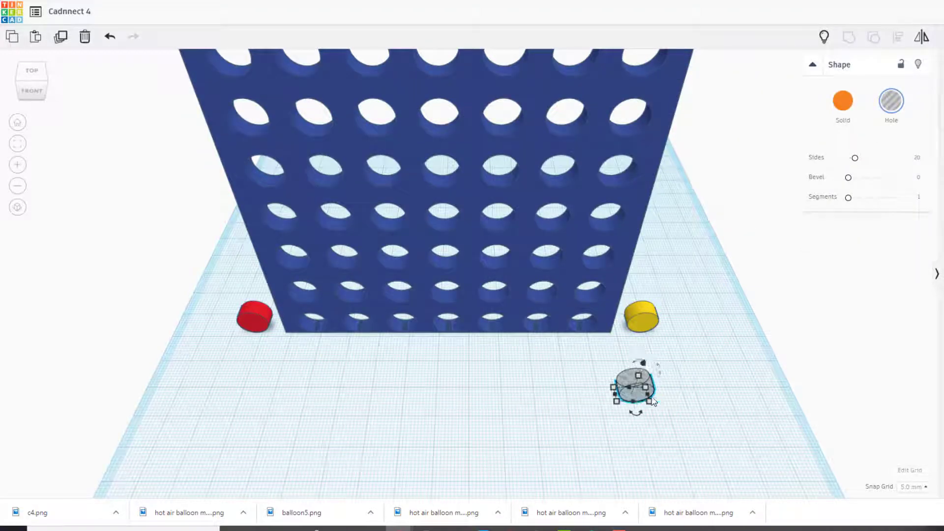
left_click(826, 37)
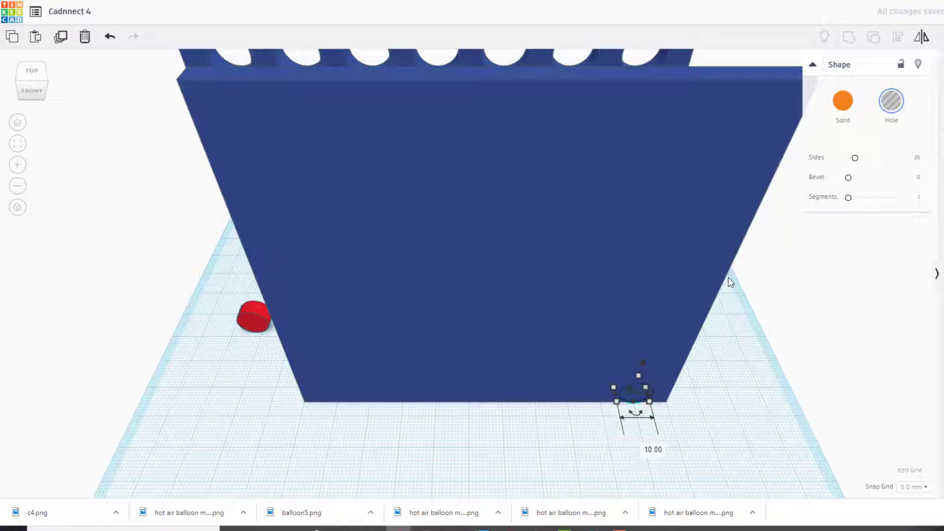
Stack duplicated hole cylinders upward into a column along the panel's right edge
key("ctrl+d")
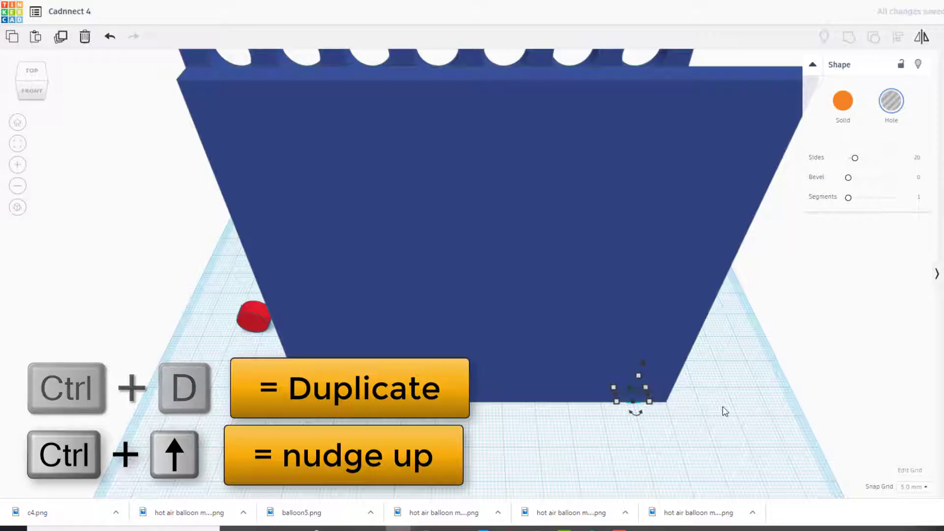
key("ctrl+Up")
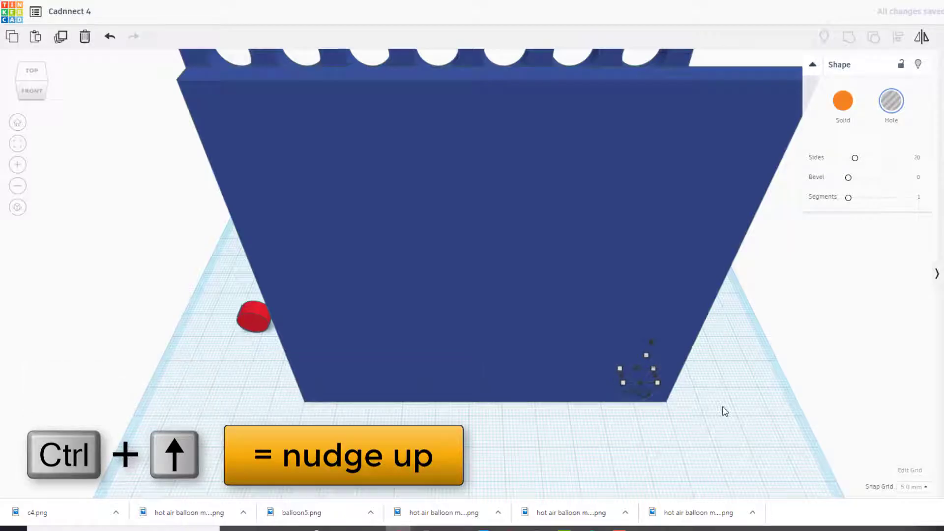
key("ctrl+Up")
key("ctrl+d")
key("ctrl+d")
key("ctrl+d")
key("ctrl+d")
key("ctrl+d")
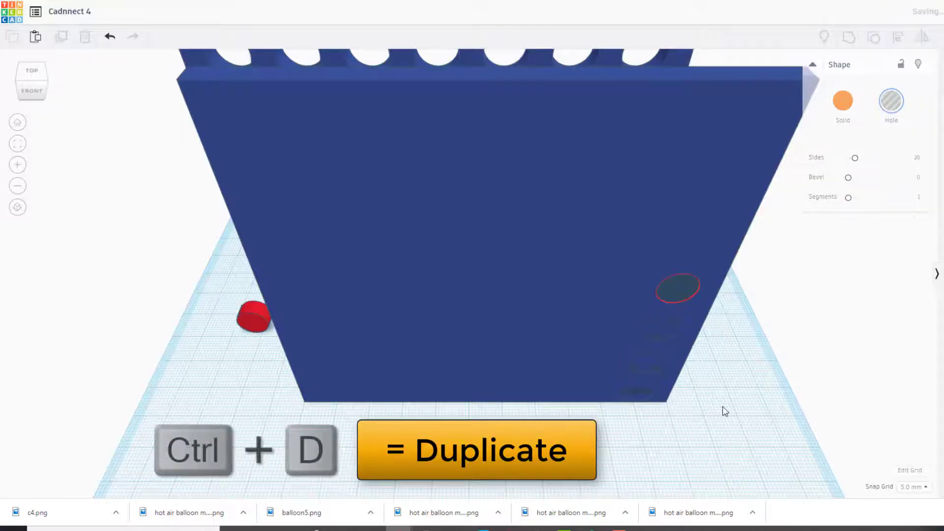
key("ctrl+d")
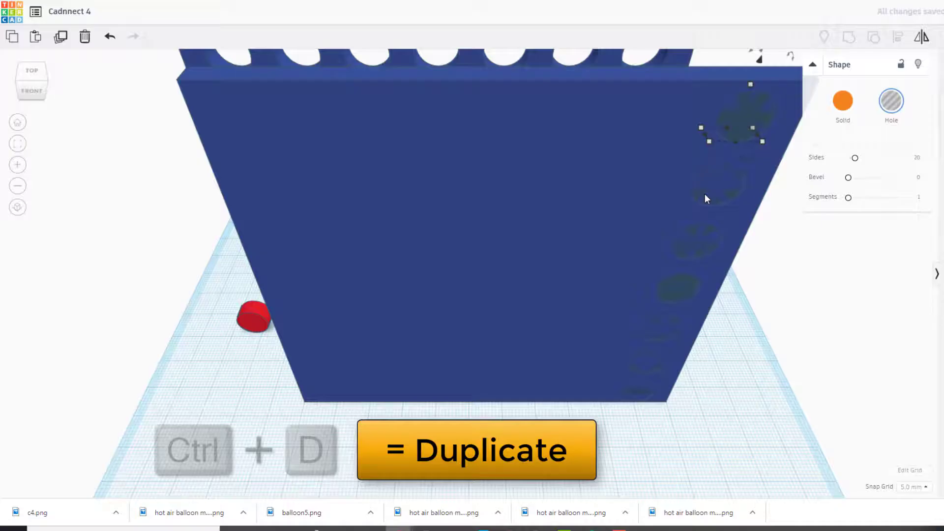
scroll(680, 308, "down", 5)
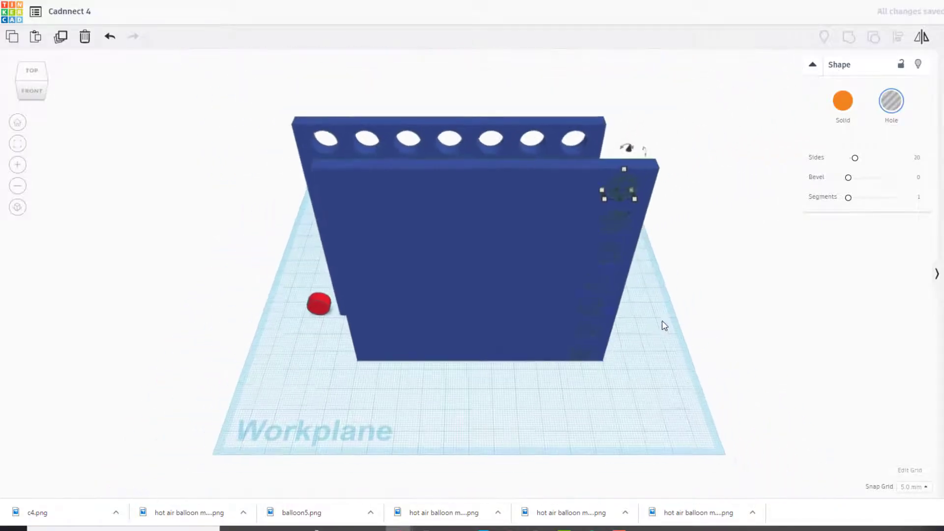
left_click(652, 189)
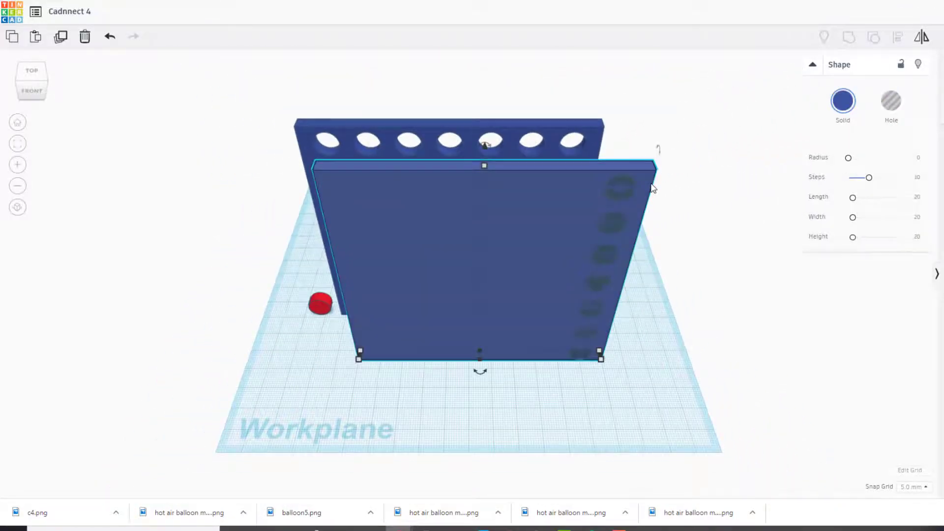
Hide the front plate and select the seven-hole column from Top view
left_click(920, 64)
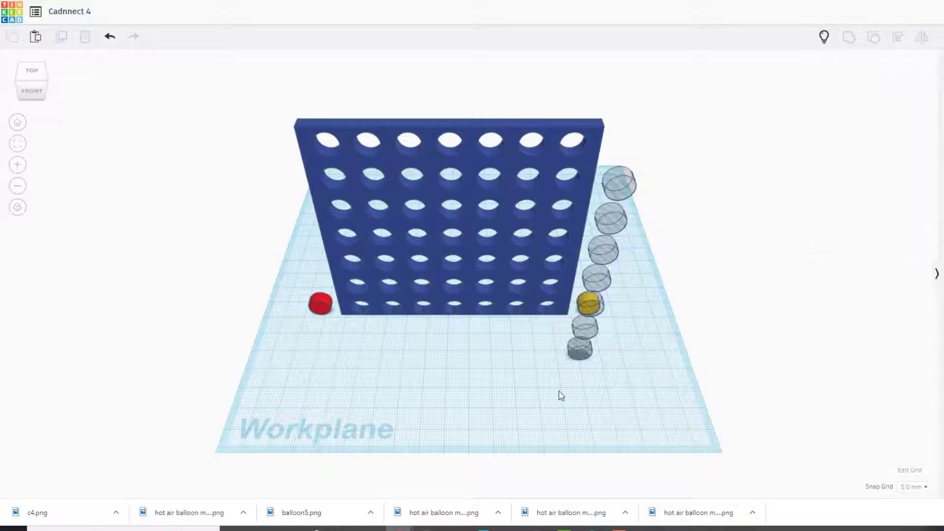
right_click_drag(561, 396, 435, 187)
left_click(34, 69)
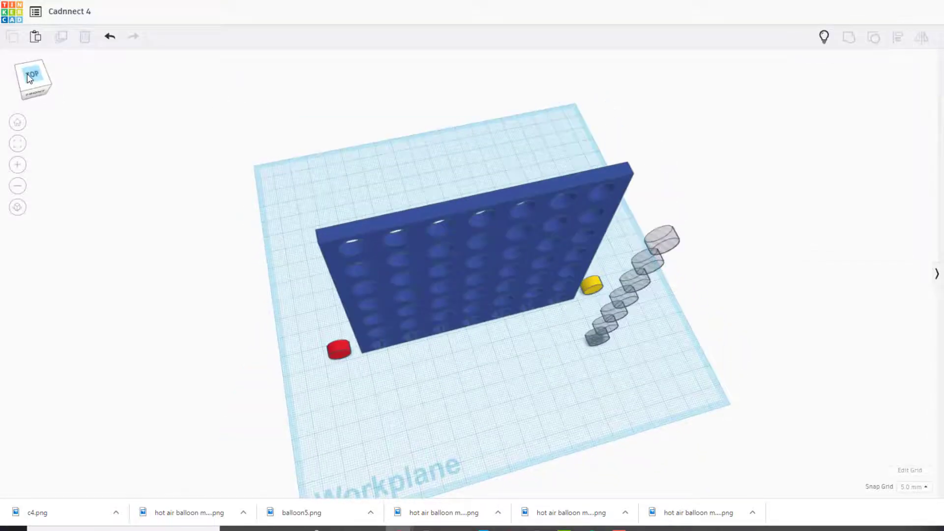
left_click_drag(513, 376, 660, 447)
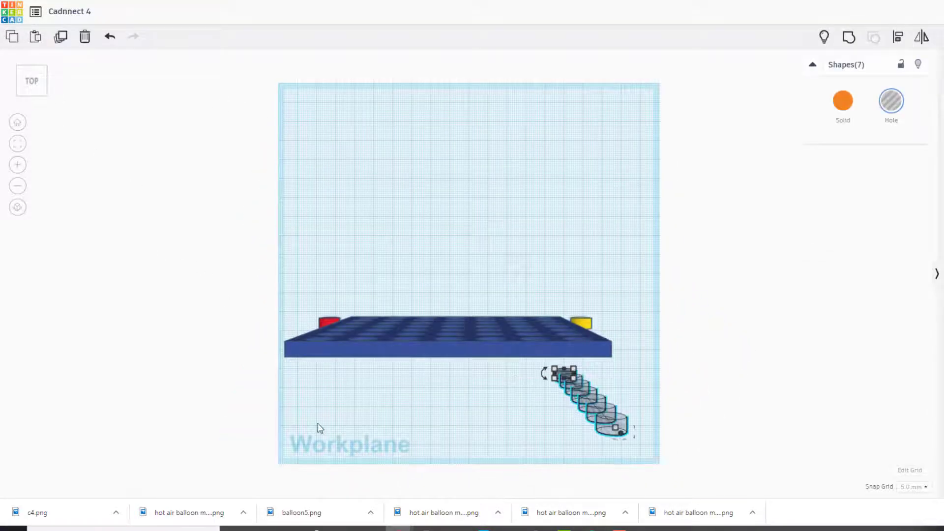
left_click(20, 94)
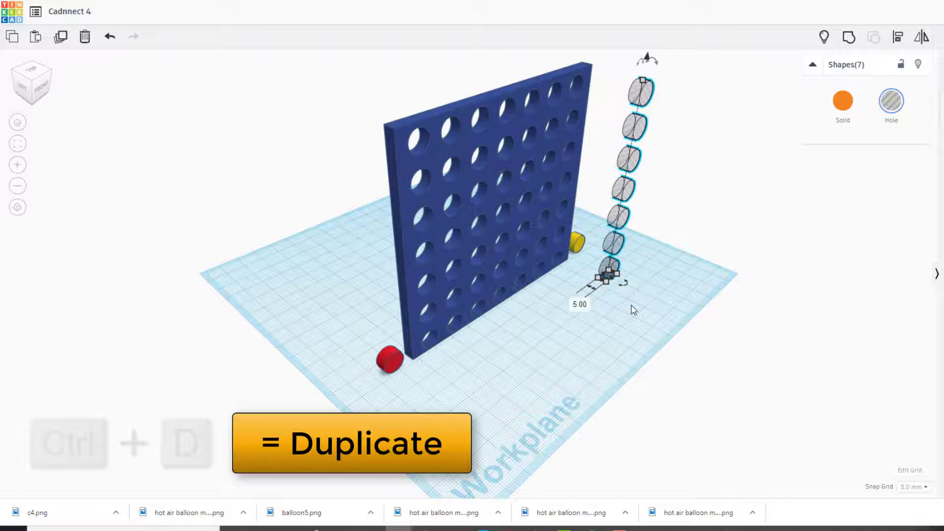
Duplicate the hole column leftward repeatedly to build additional columns
key("ctrl+d")
key("Left")
key("Left")
key("Left")
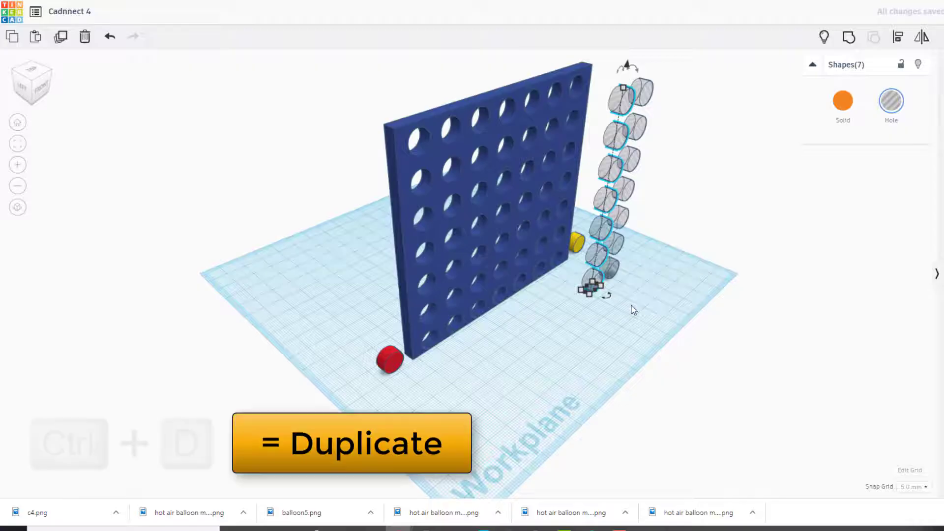
key("ctrl+d")
key("ctrl+d")
key("ctrl+d")
key("ctrl+d")
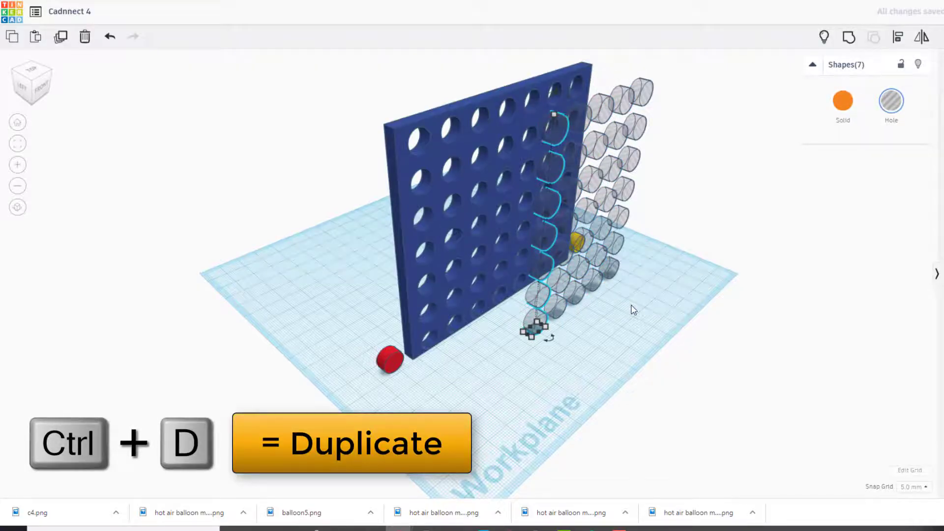
key("ctrl+d")
key("ctrl+d")
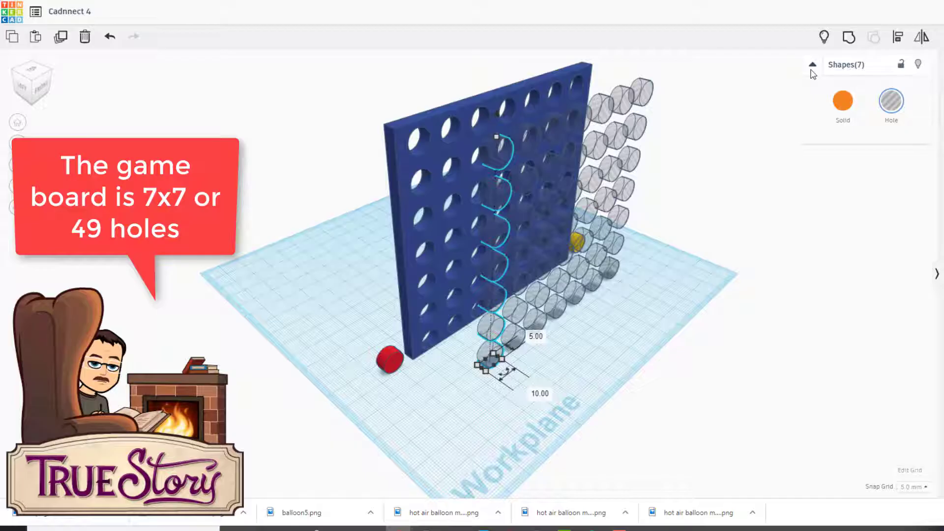
Hide the selected hole cylinders and the front plate
left_click(824, 38)
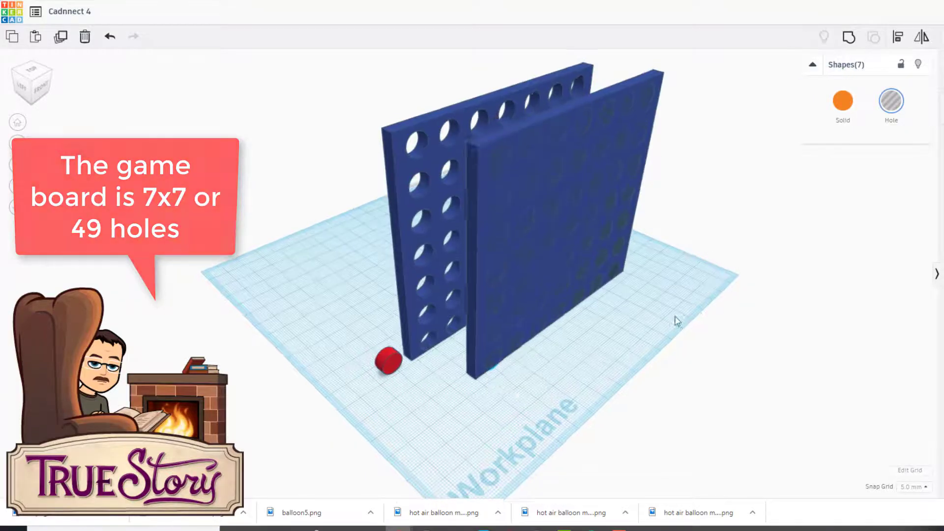
right_click_drag(674, 320, 572, 384)
left_click(503, 374)
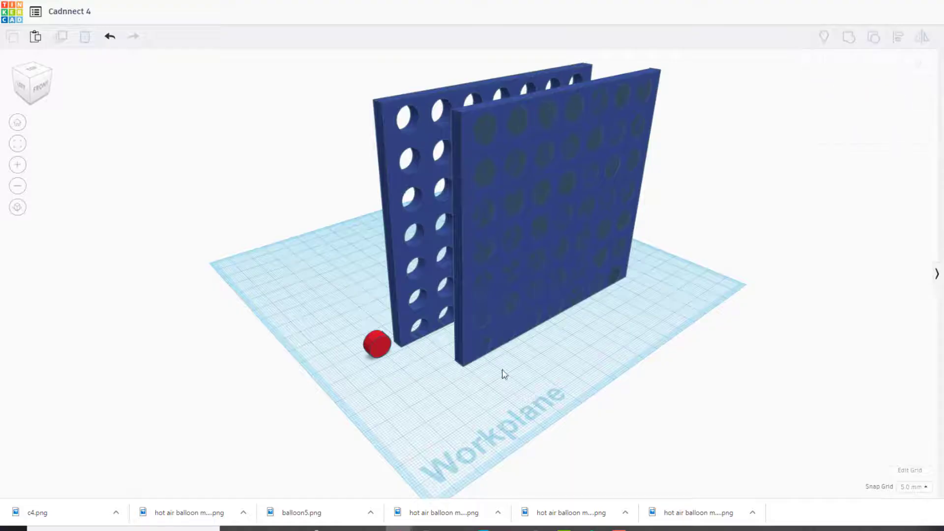
left_click(481, 357)
left_click(568, 368)
left_click(472, 364)
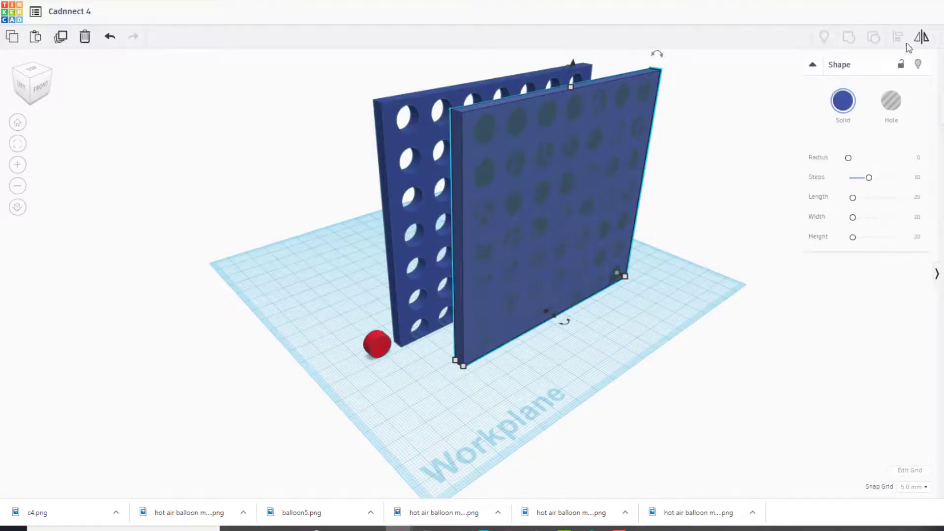
left_click(919, 65)
Duplicate one hole cylinder, move the copy out in front, and show all shapes
left_click(485, 346)
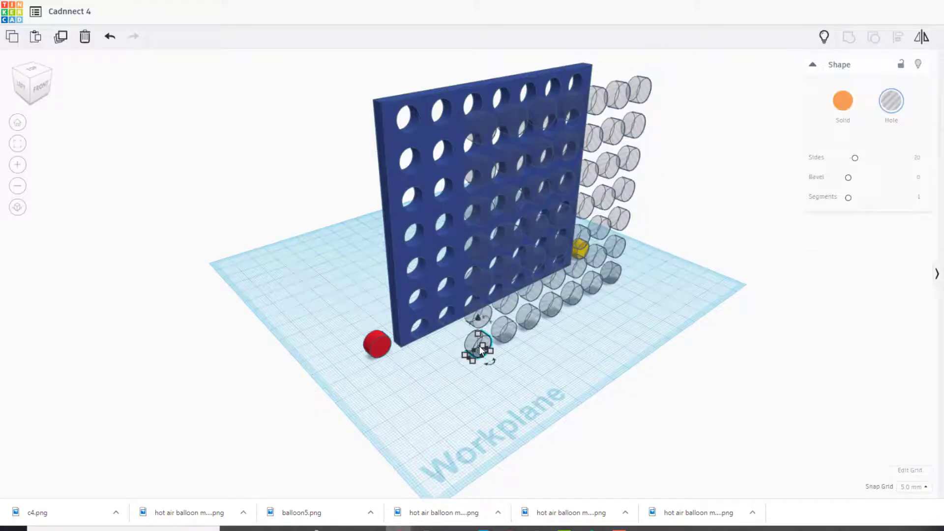
key("ctrl+d")
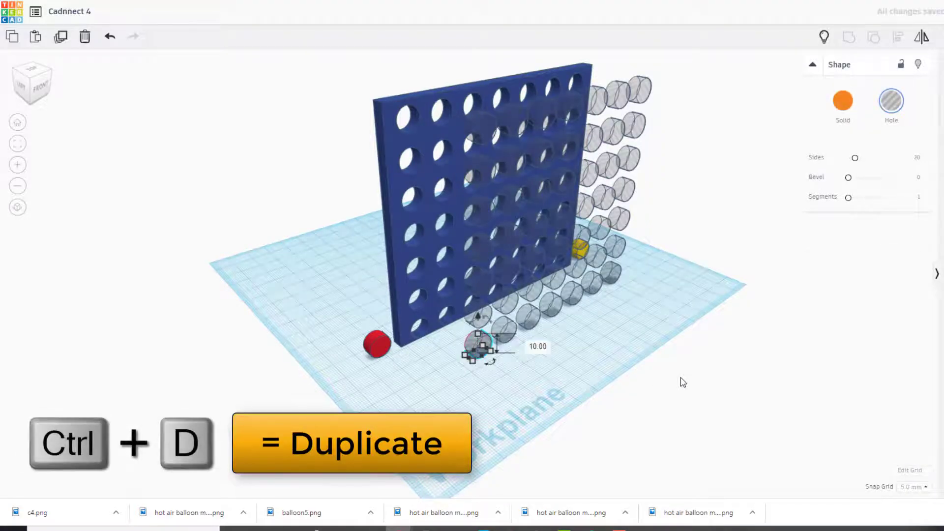
key("Left")
key("Left")
key("Left")
key("Left")
key("Left")
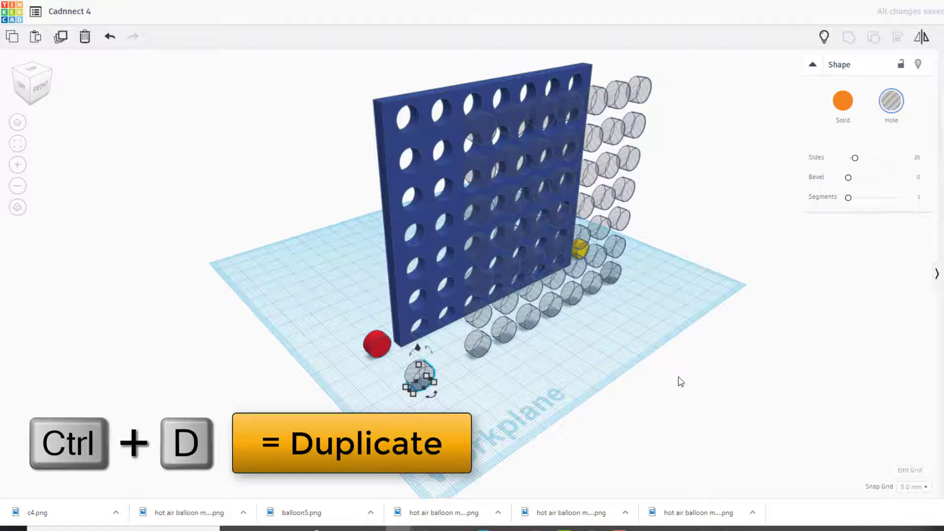
left_click(824, 37)
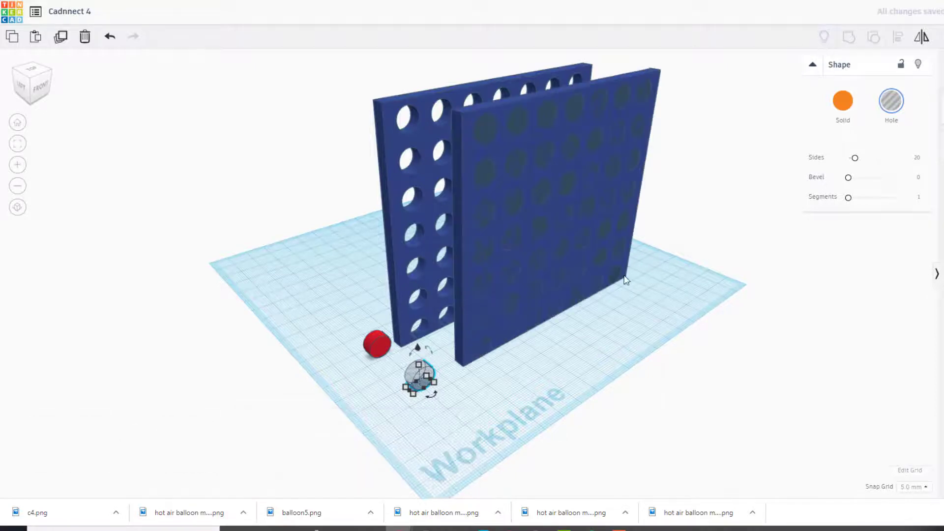
right_click_drag(623, 279, 740, 358)
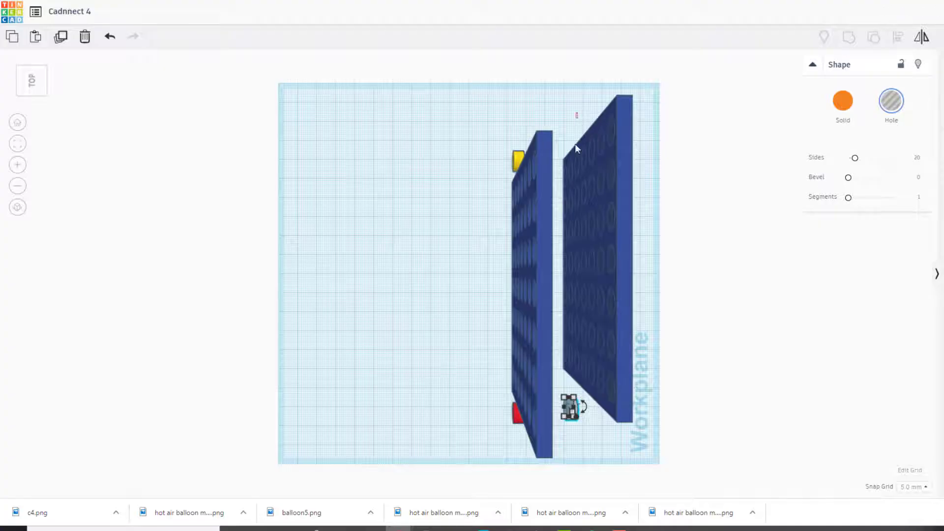
Group the front plate with all 49 hole cylinders into one holed board
left_click_drag(627, 342, 660, 390)
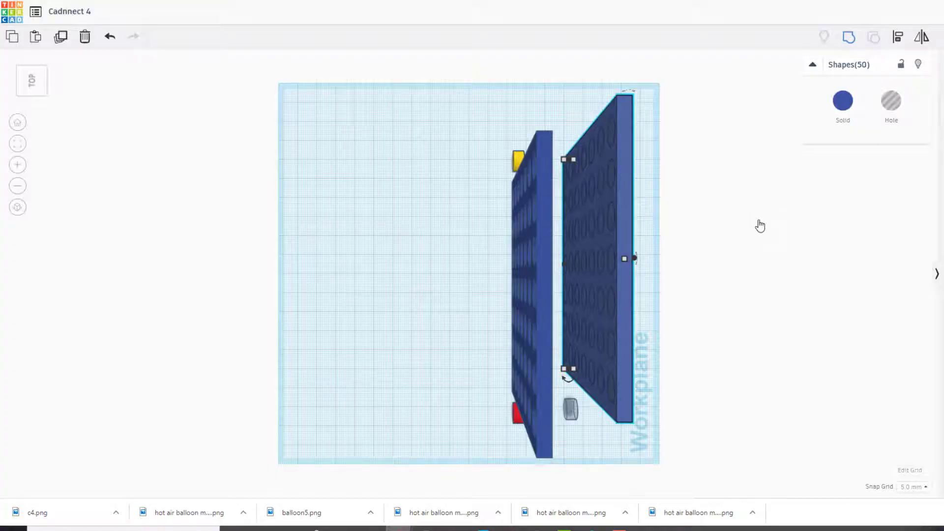
key("ctrl+g")
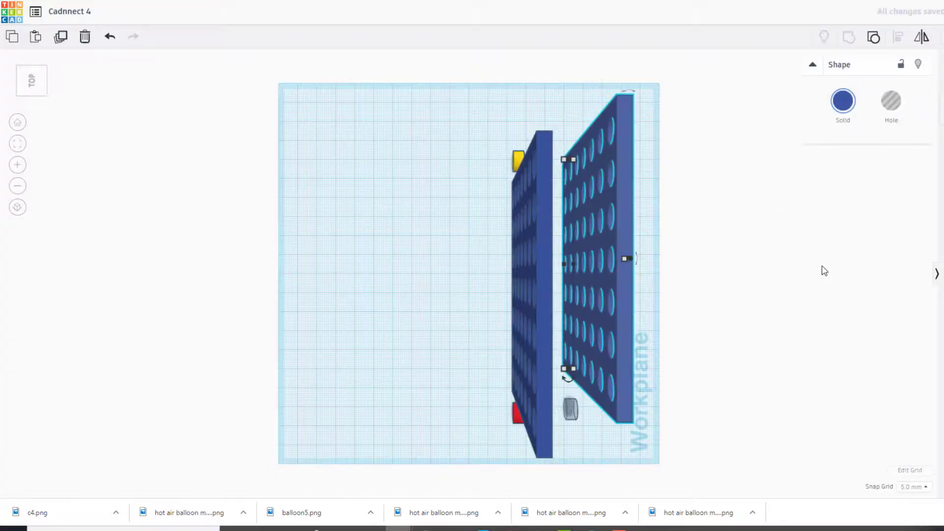
right_click_drag(822, 270, 512, 178)
In Front view, delete the old back board
left_click(33, 86)
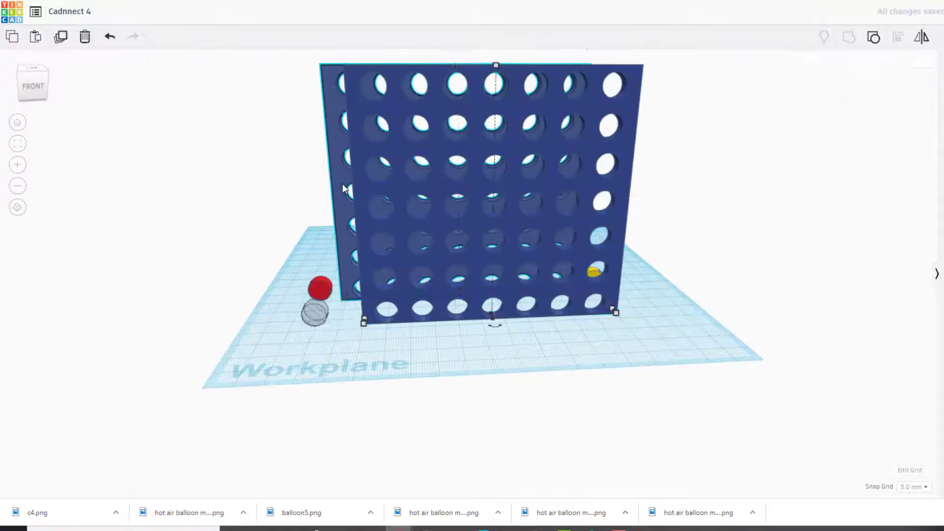
left_click(342, 184)
key("Delete")
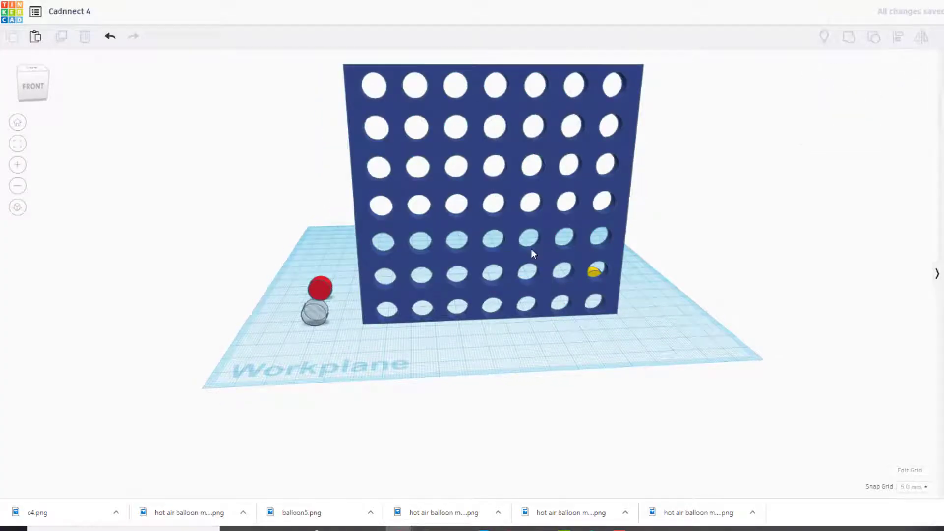
Turn the spare hole cylinder into a solid yellow piece
left_click(313, 315)
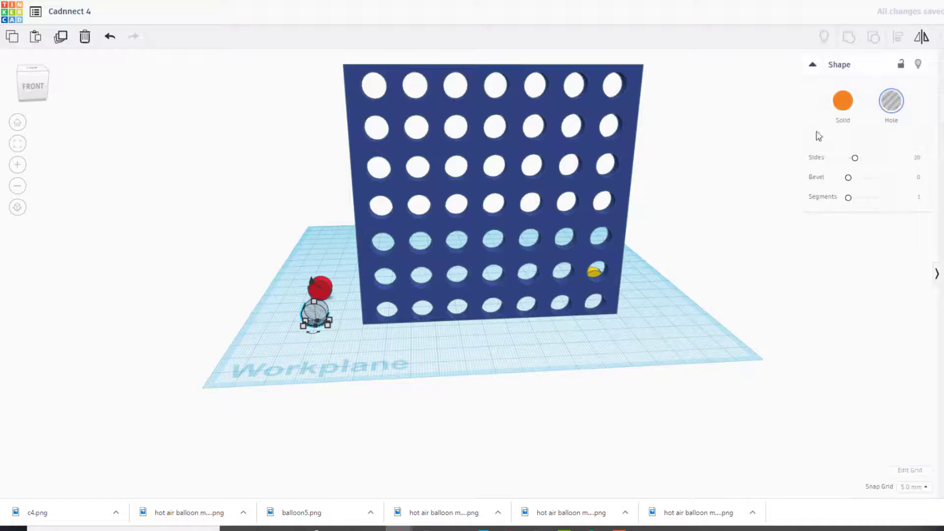
left_click(843, 104)
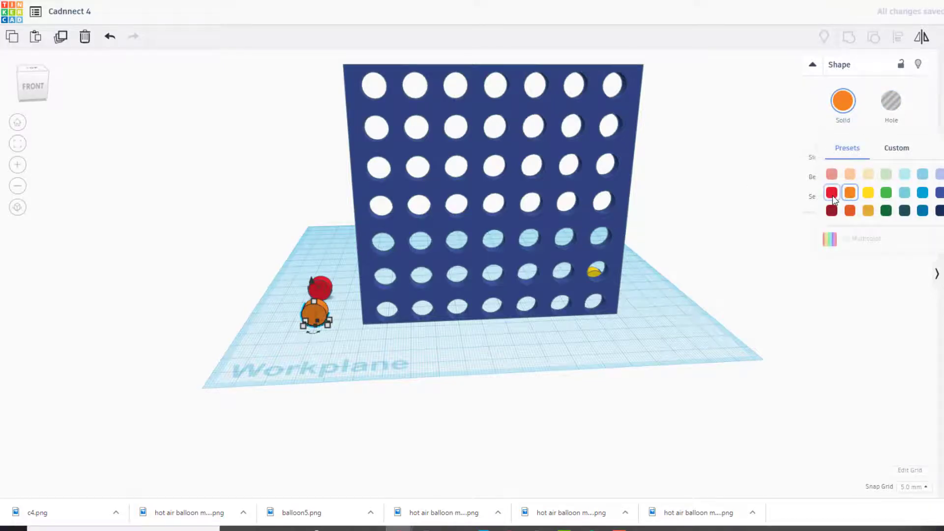
left_click(832, 194)
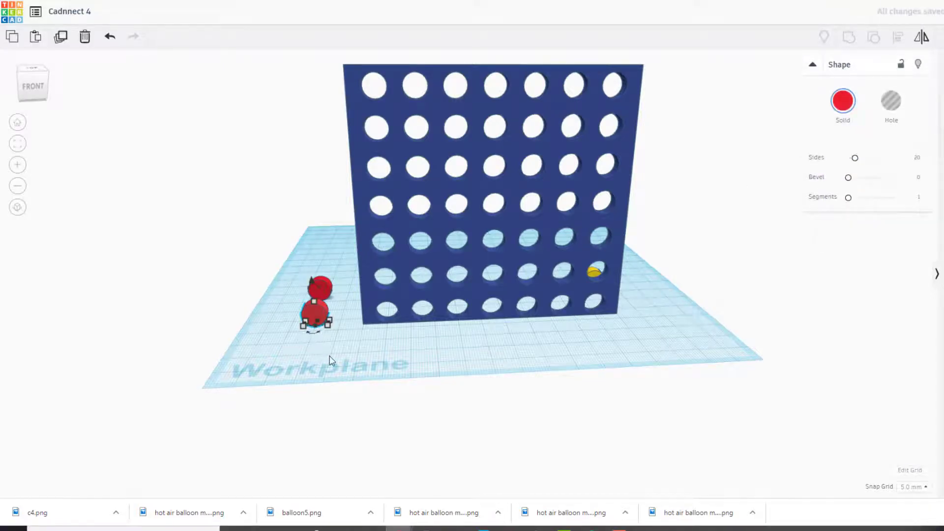
left_click(843, 102)
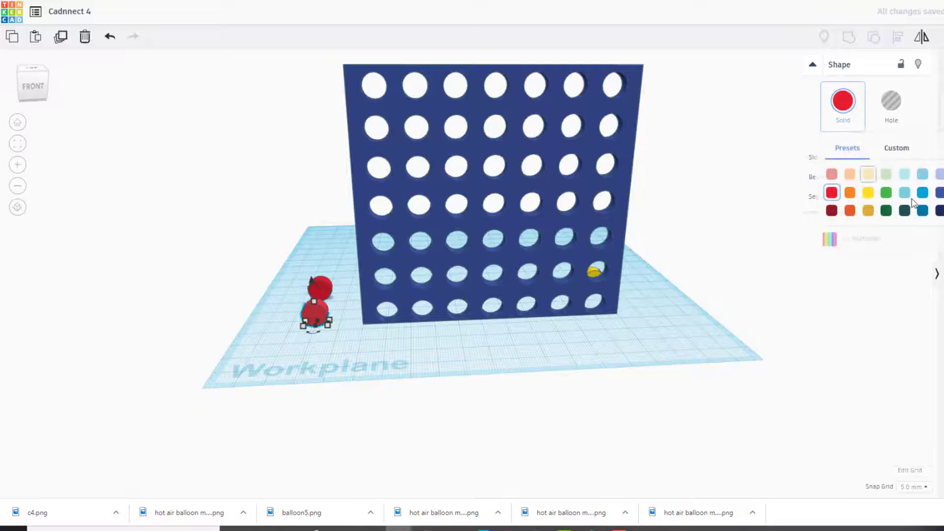
left_click(869, 193)
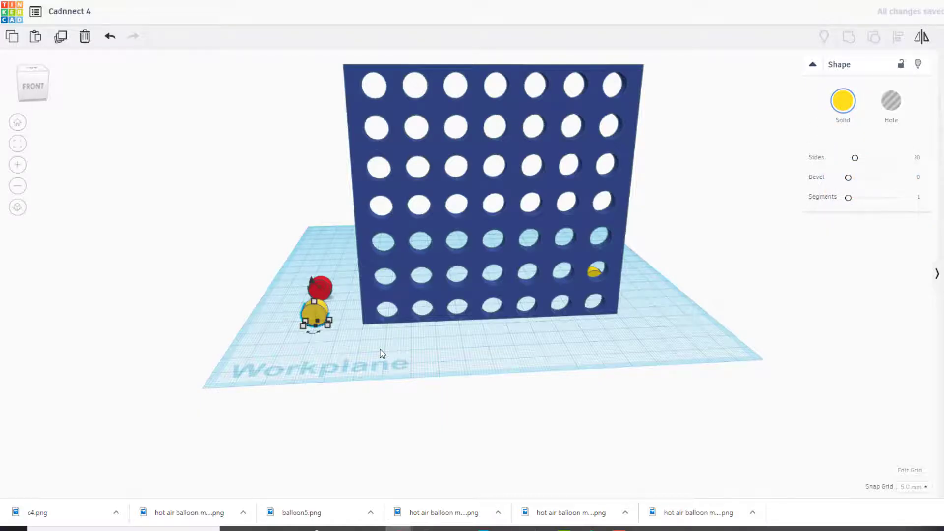
key("Right")
key("Right")
key("Right")
key("Right")
key("Right")
key("Right")
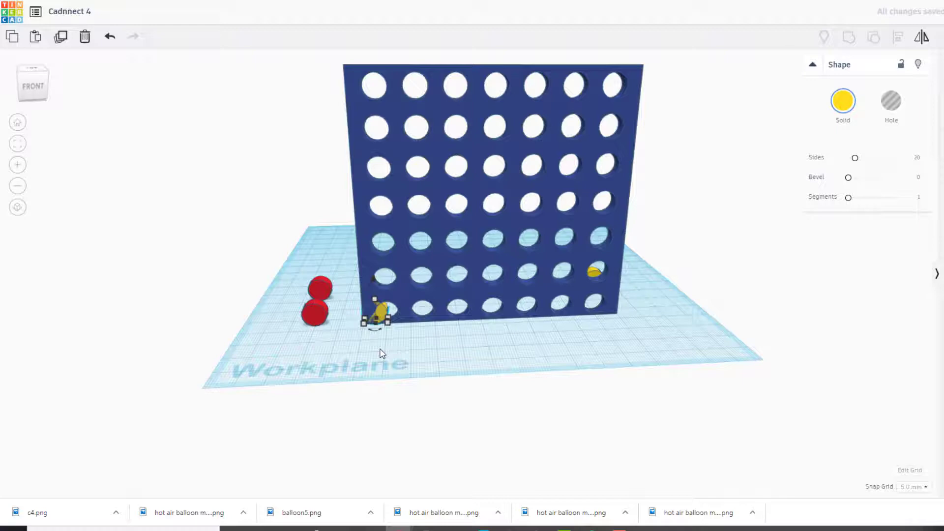
Align the yellow disc to the board's right edge and nudge it just outside the corner
left_click_drag(351, 313, 395, 350)
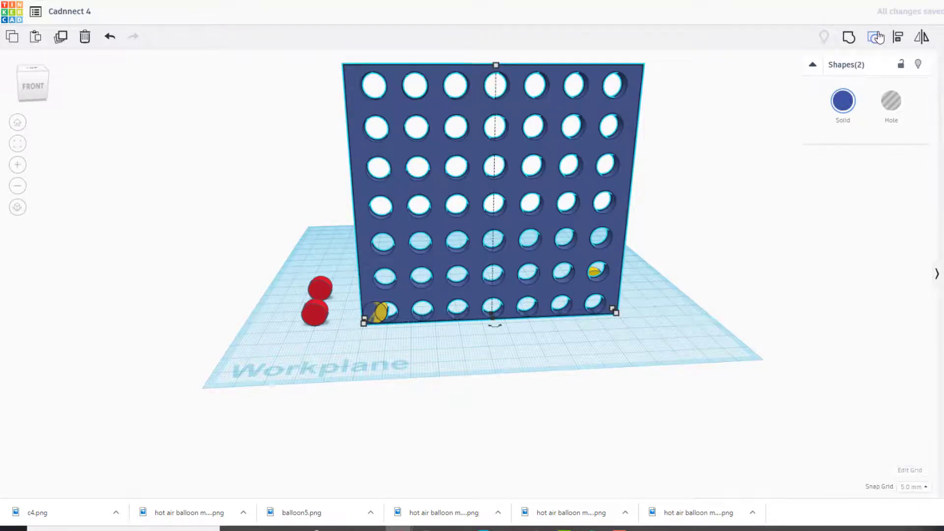
left_click(898, 37)
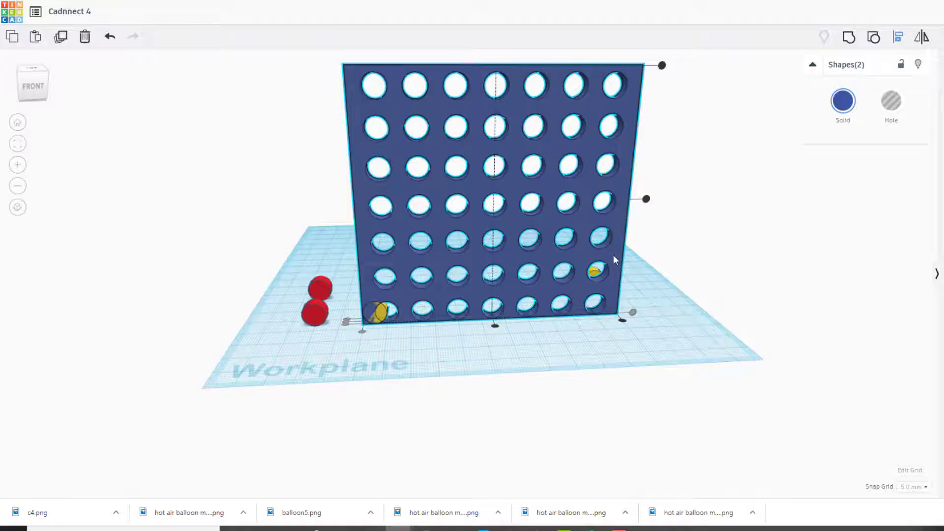
left_click(622, 320)
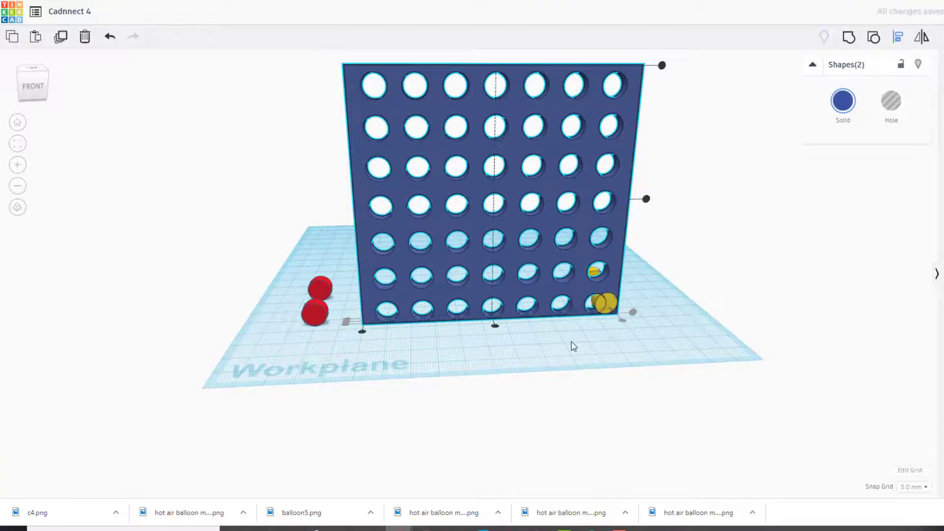
left_click(571, 343)
left_click(603, 305)
key("Left")
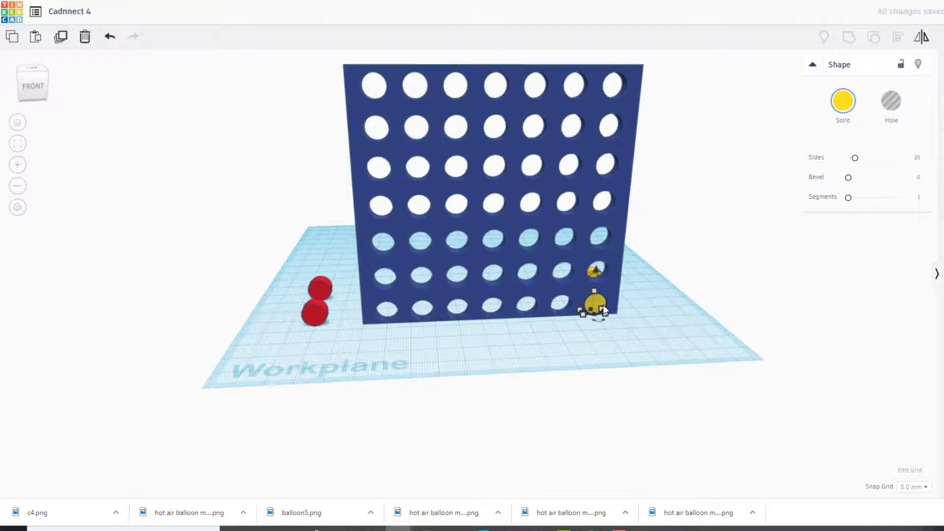
key("Right")
key("Right")
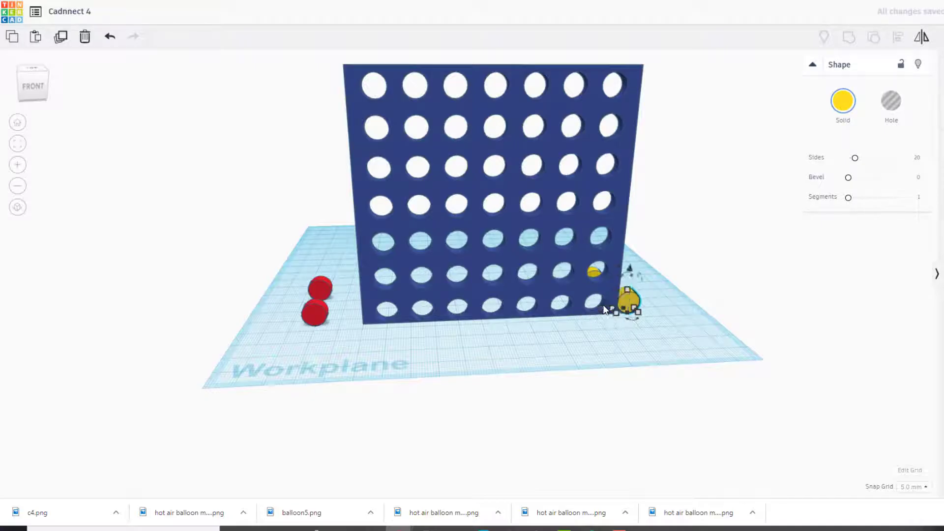
key("Right")
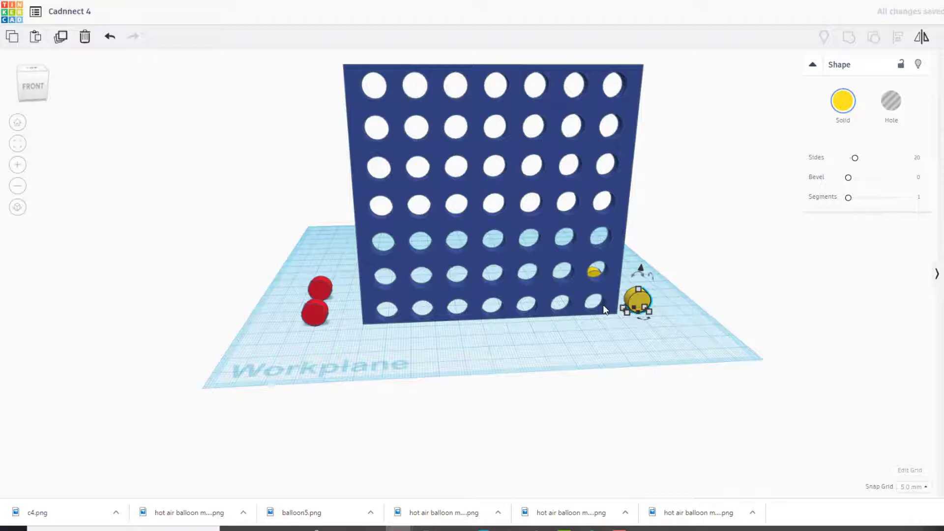
left_click(335, 345)
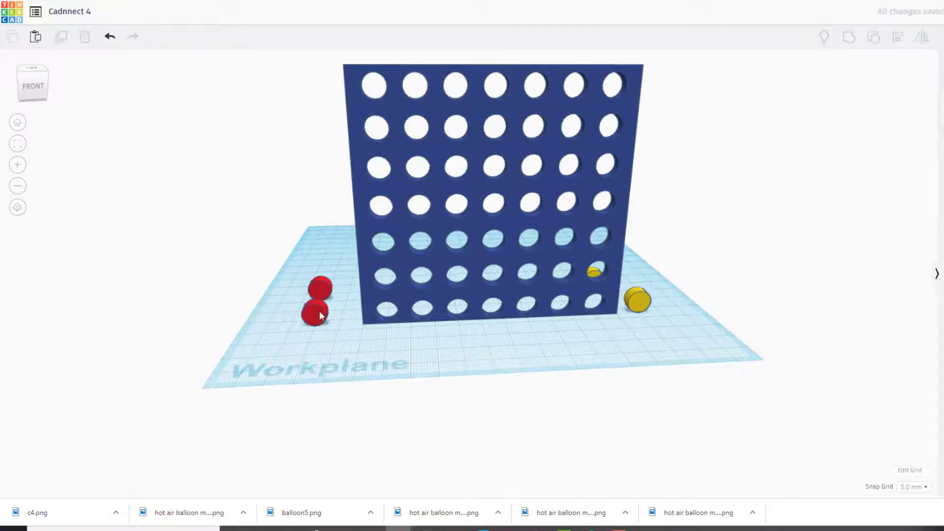
Align the lower red cylinder with the board's left edge
right_click_drag(305, 322, 323, 364)
left_click_drag(322, 361, 435, 401)
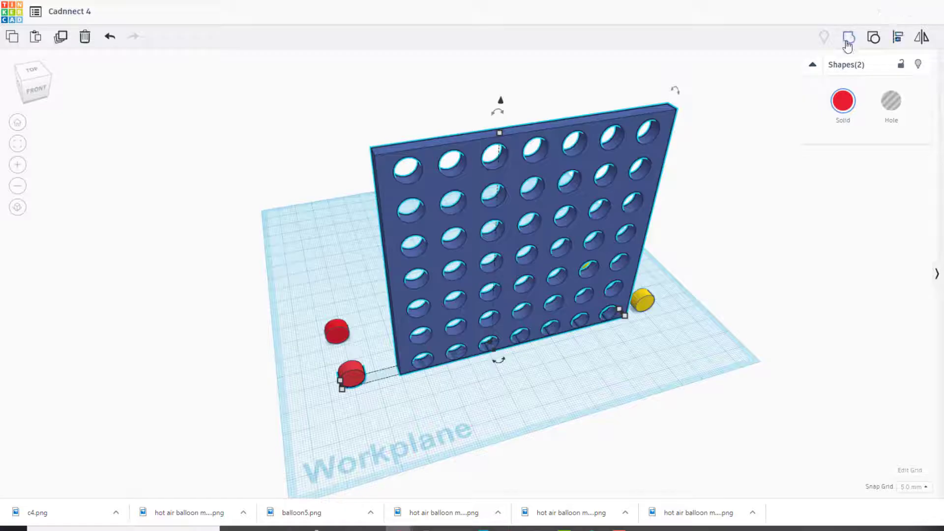
left_click(898, 37)
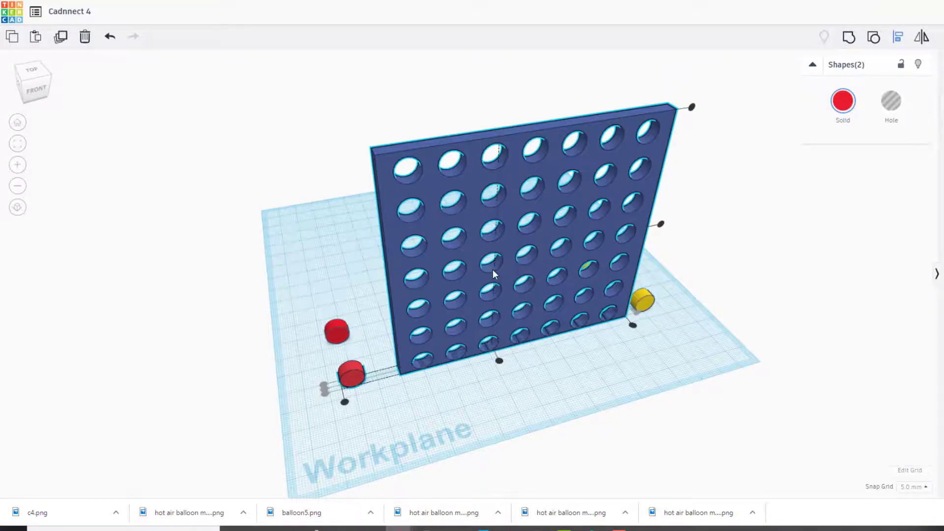
left_click(404, 387)
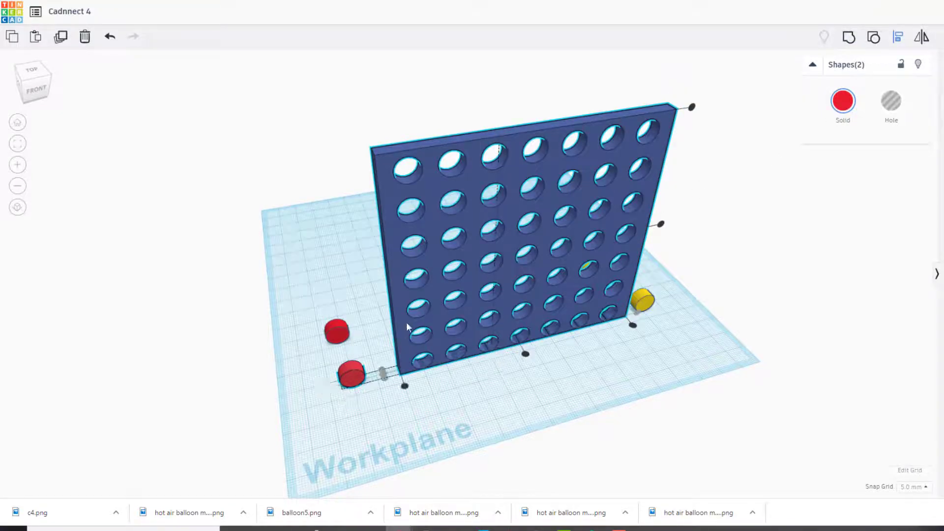
left_click(404, 386)
left_click(419, 365)
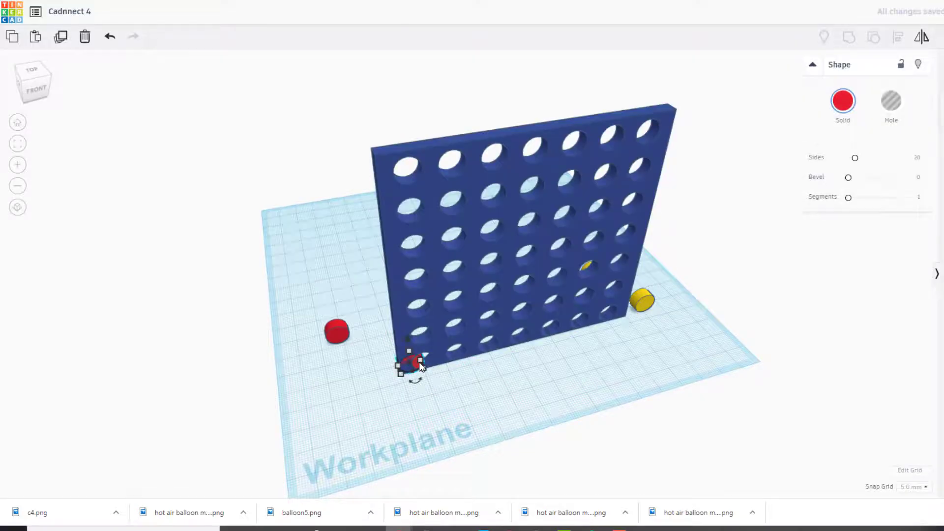
key("ctrl+z")
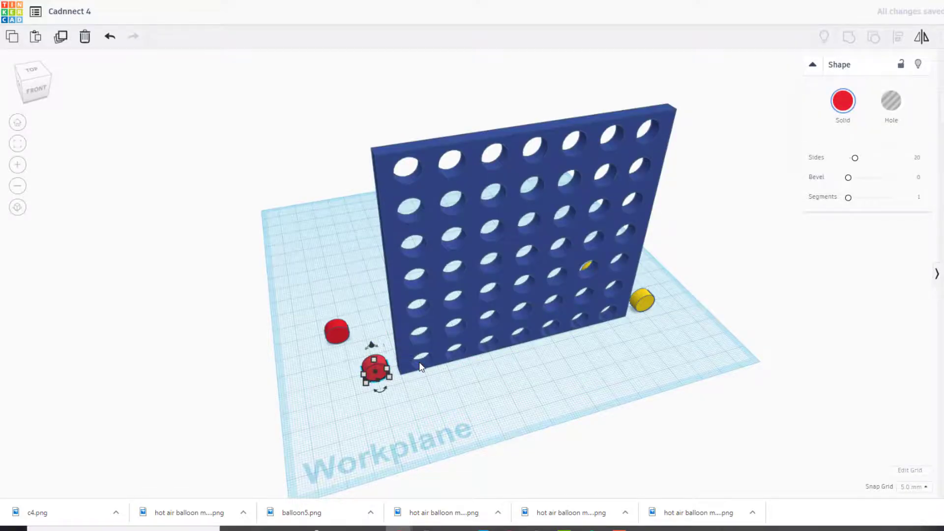
Check the three cylinders' placement from the left side, then orbit back toward the front
right_click_drag(421, 367, 441, 236)
left_click_drag(464, 188, 562, 392)
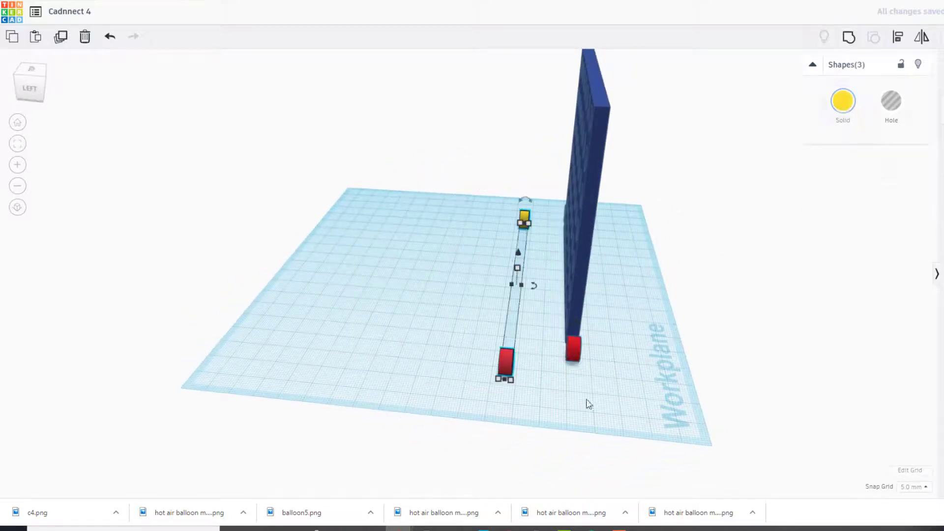
left_click(712, 272)
right_click_drag(713, 271, 414, 244)
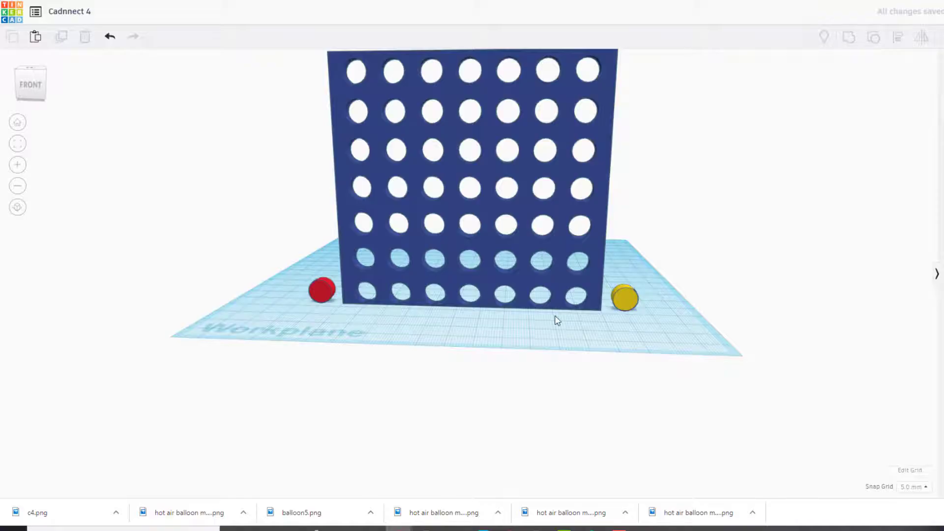
Duplicate the yellow disc, raise it at the bottom-right hole, then drop it onto the workplane
left_click(622, 302)
key("ctrl+d")
key("Left")
key("Left")
key("Left")
key("Left")
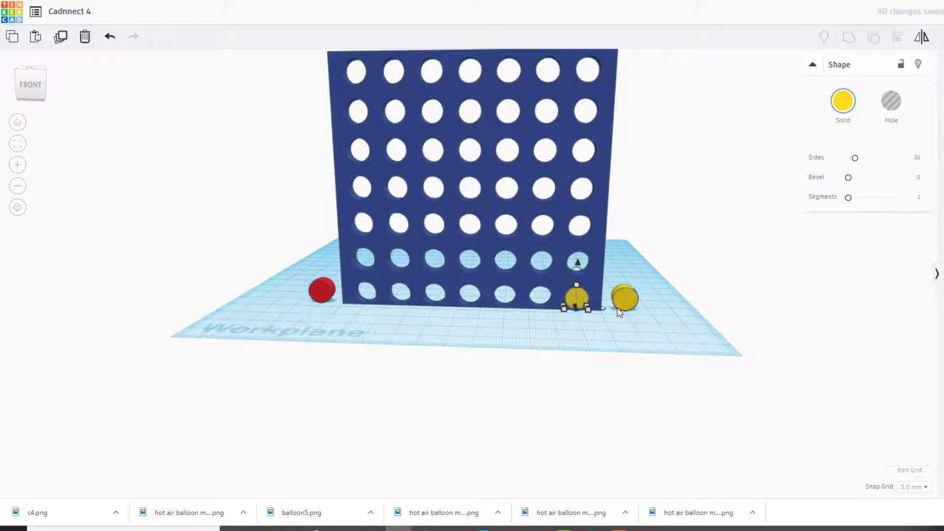
key("ctrl+Up")
key("ctrl+Up")
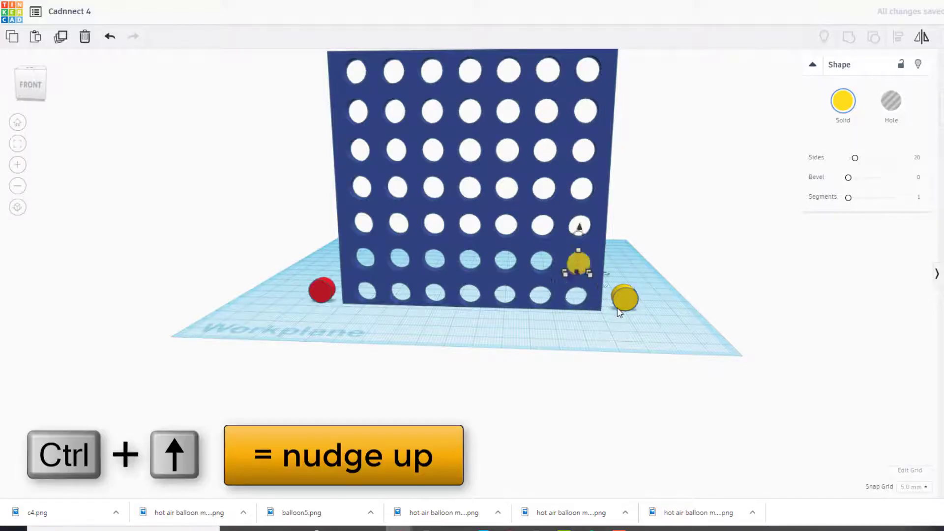
key("ctrl+Up")
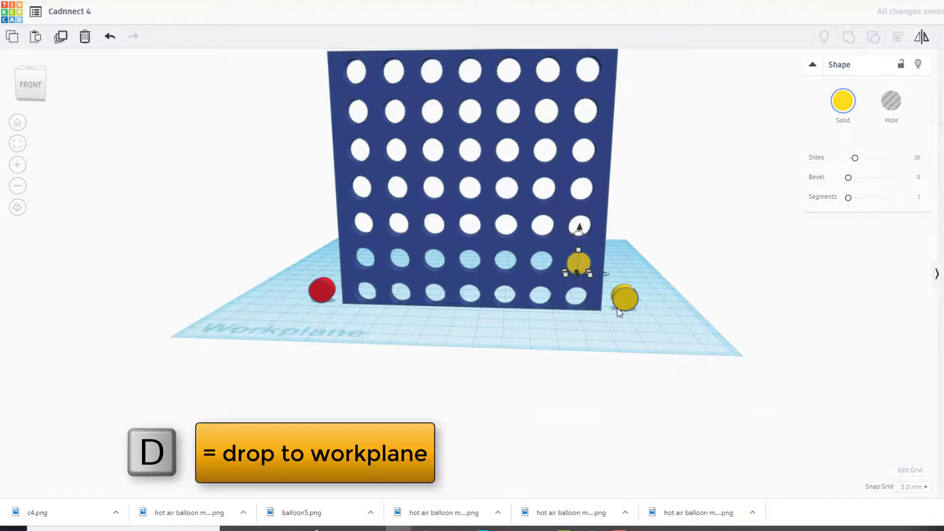
key("d")
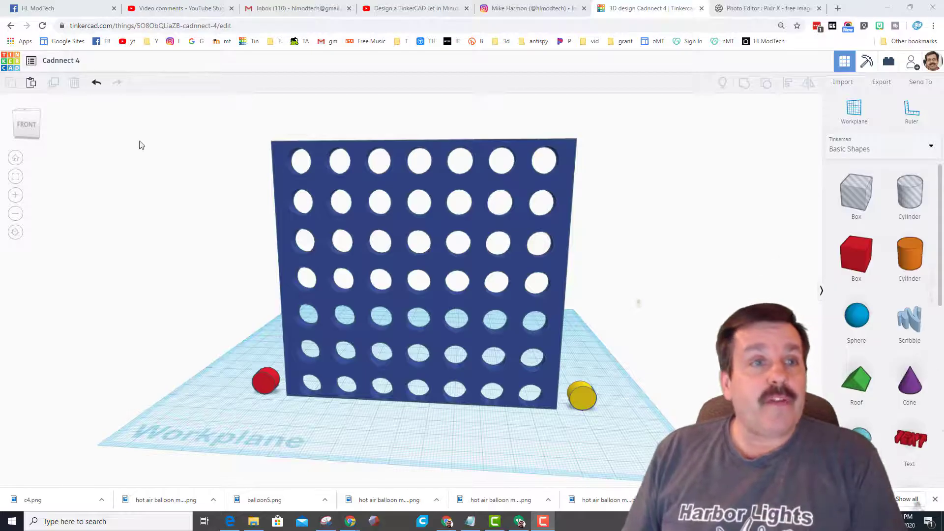
From the recent designs dashboard, duplicate Cadnnect 4 through its gear menu
left_click(50, 119)
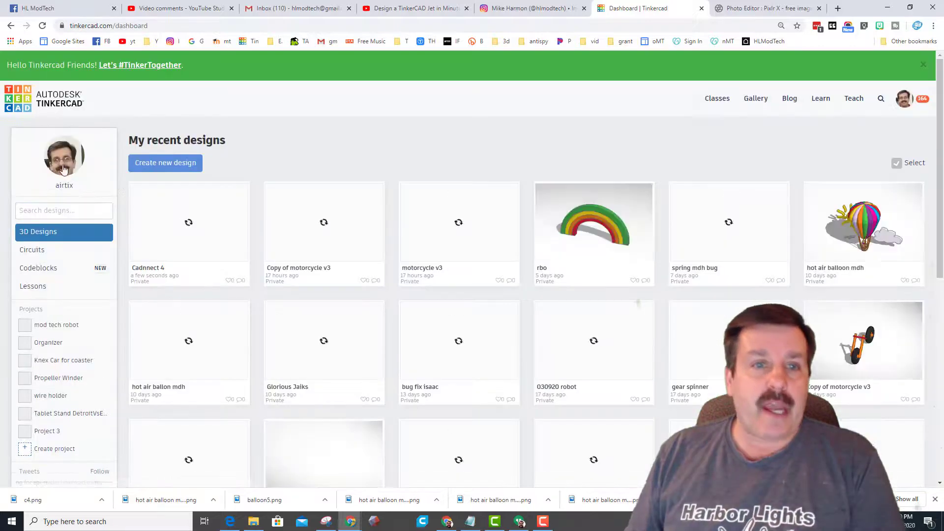
left_click(240, 193)
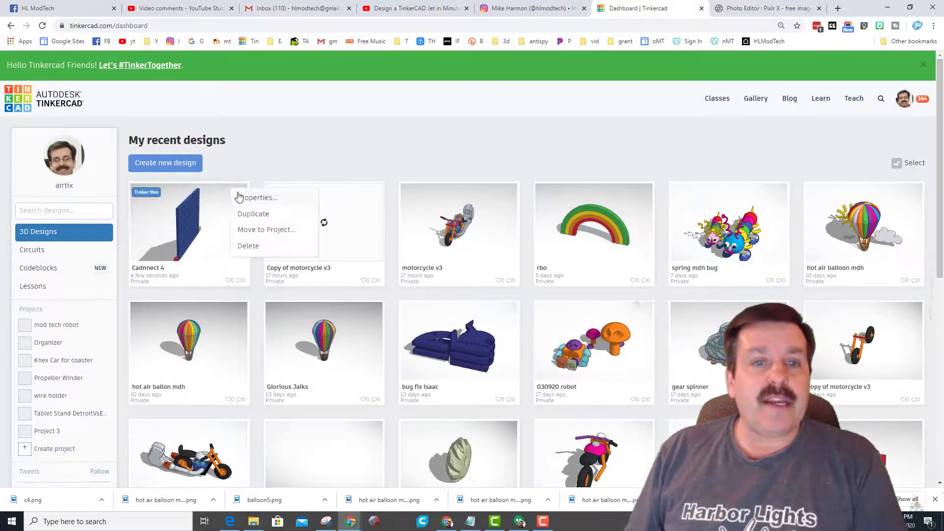
left_click(254, 215)
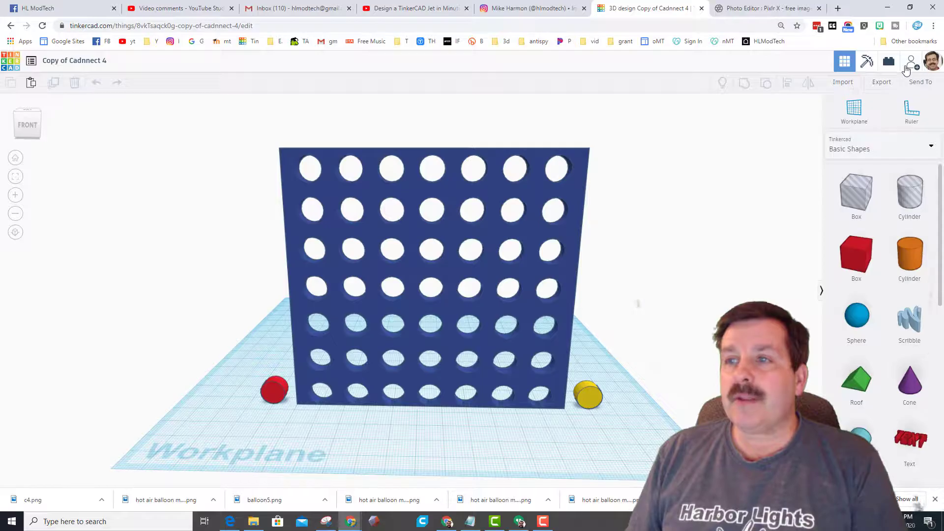
Generate and copy a new collaboration link for Copy of Cadnnect 4, then close the panel
left_click(917, 78)
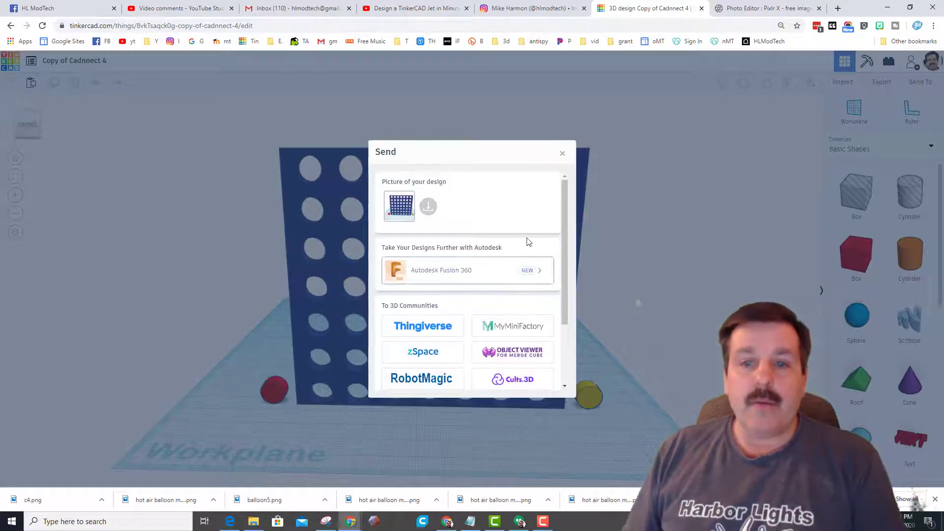
scroll(528, 241, "down", 2)
left_click(424, 373)
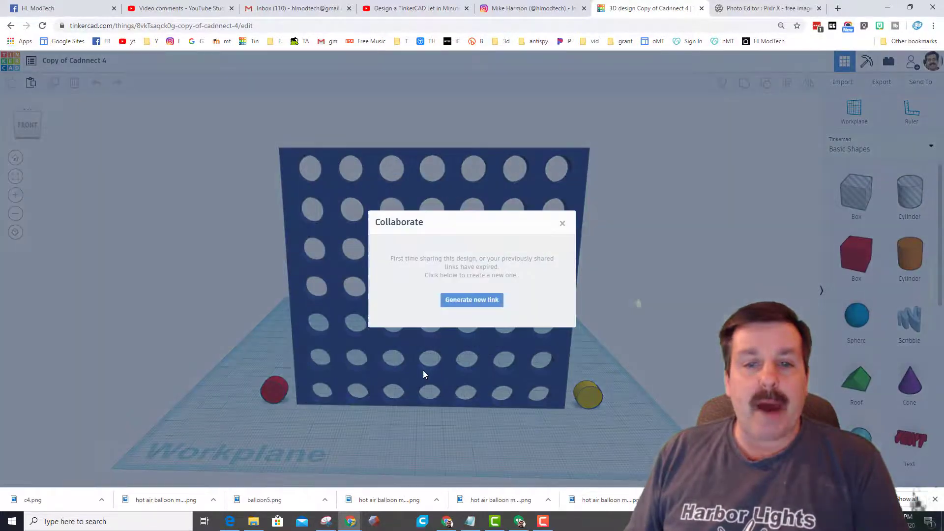
left_click(468, 301)
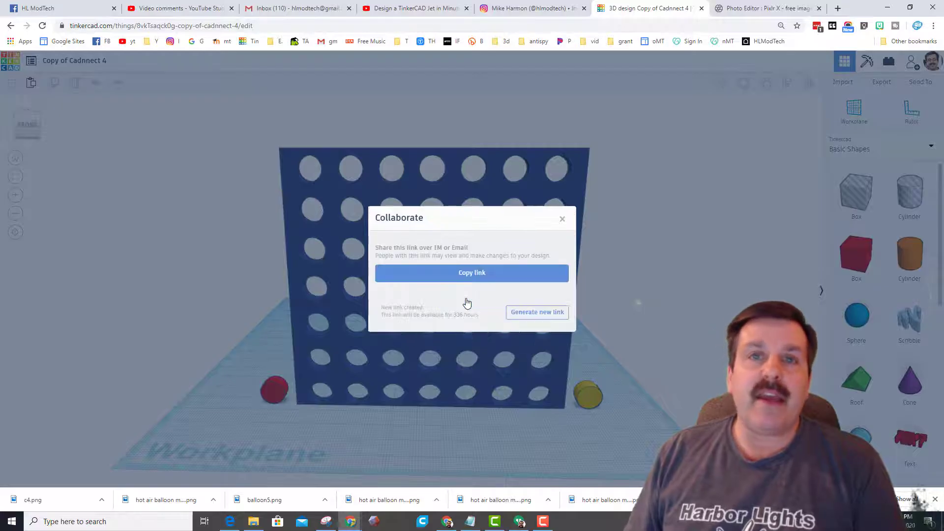
left_click(472, 274)
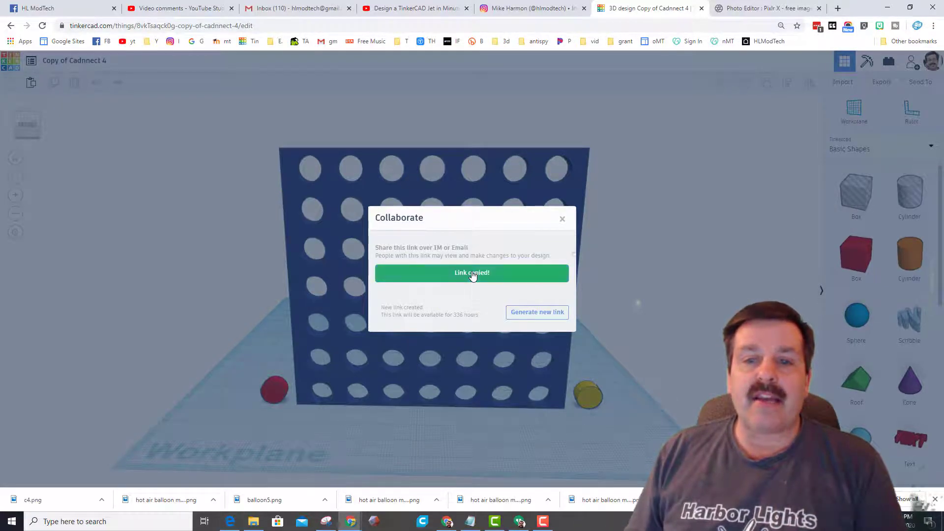
left_click(562, 220)
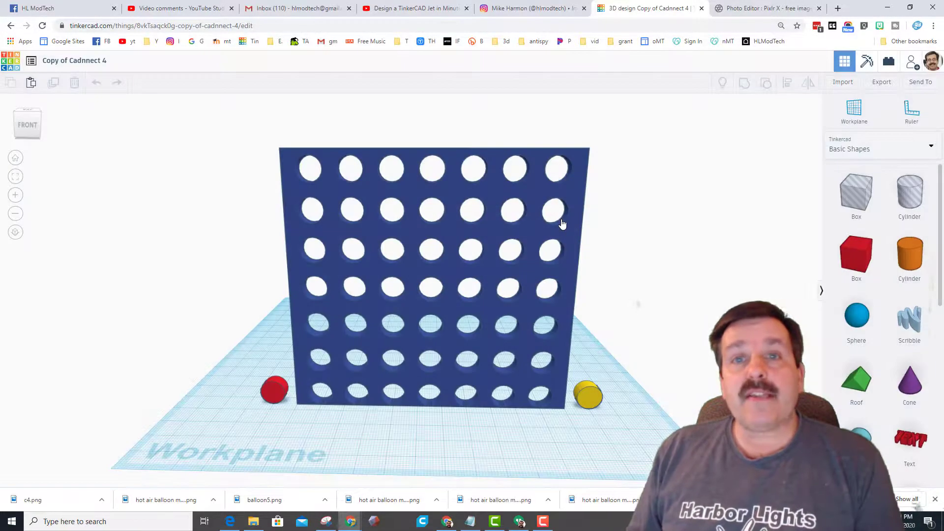